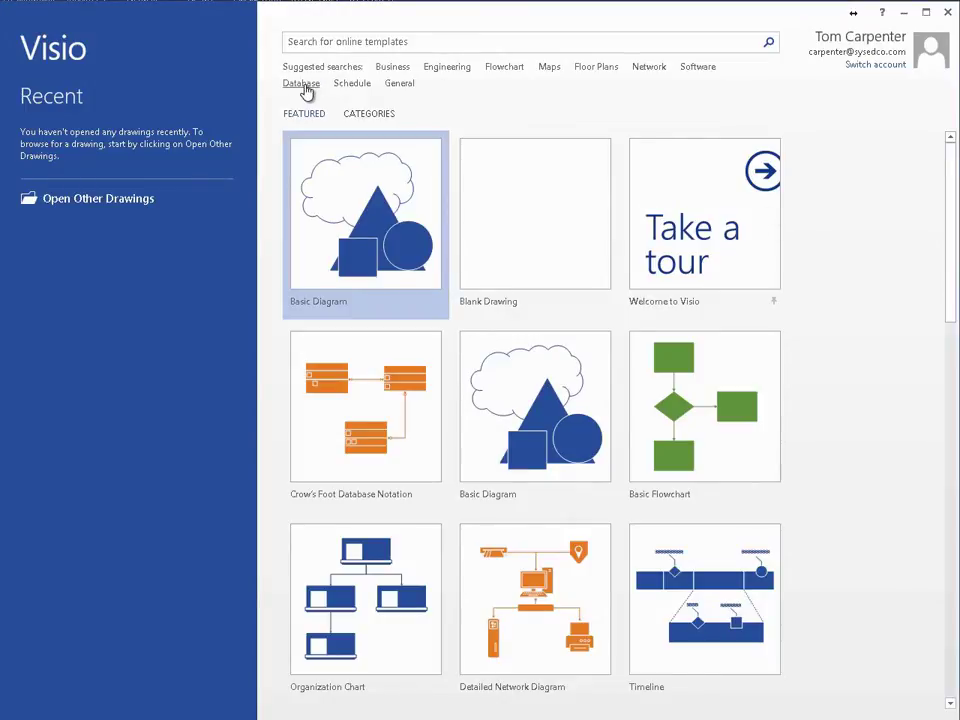
Step: Create a new blank drawing from the Crow's Foot Database Notation template in US Units
left_click(305, 86)
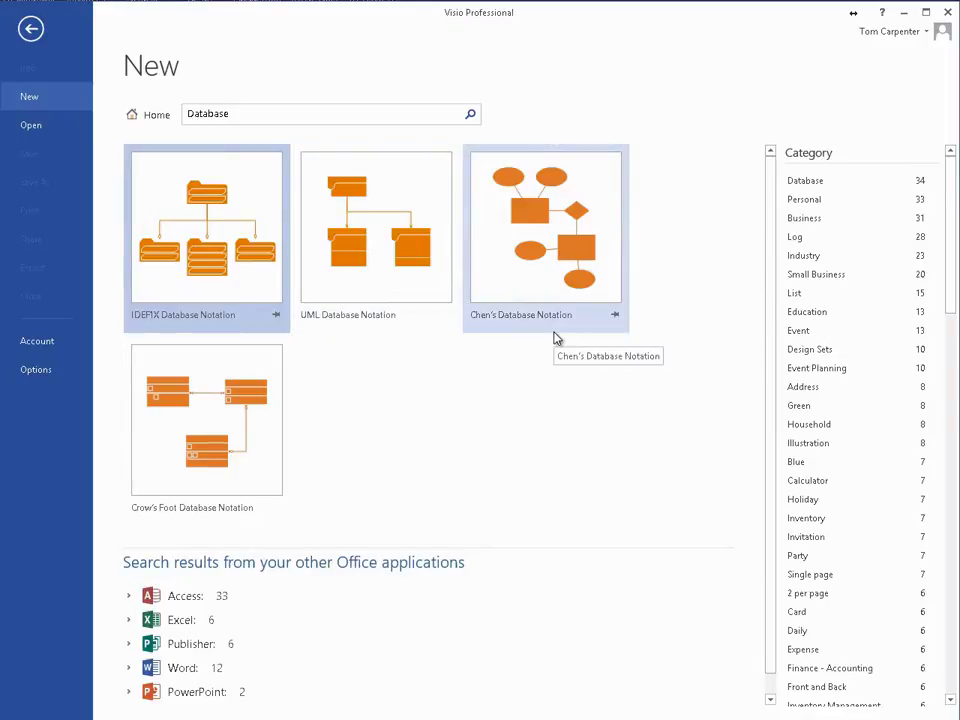
left_click(229, 441)
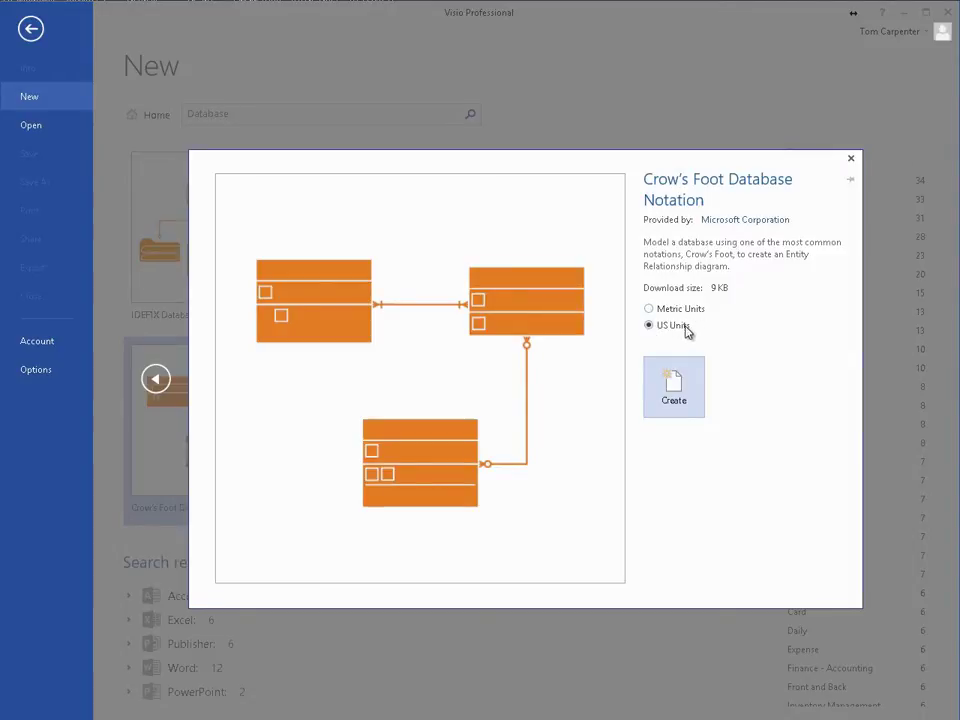
left_click(674, 403)
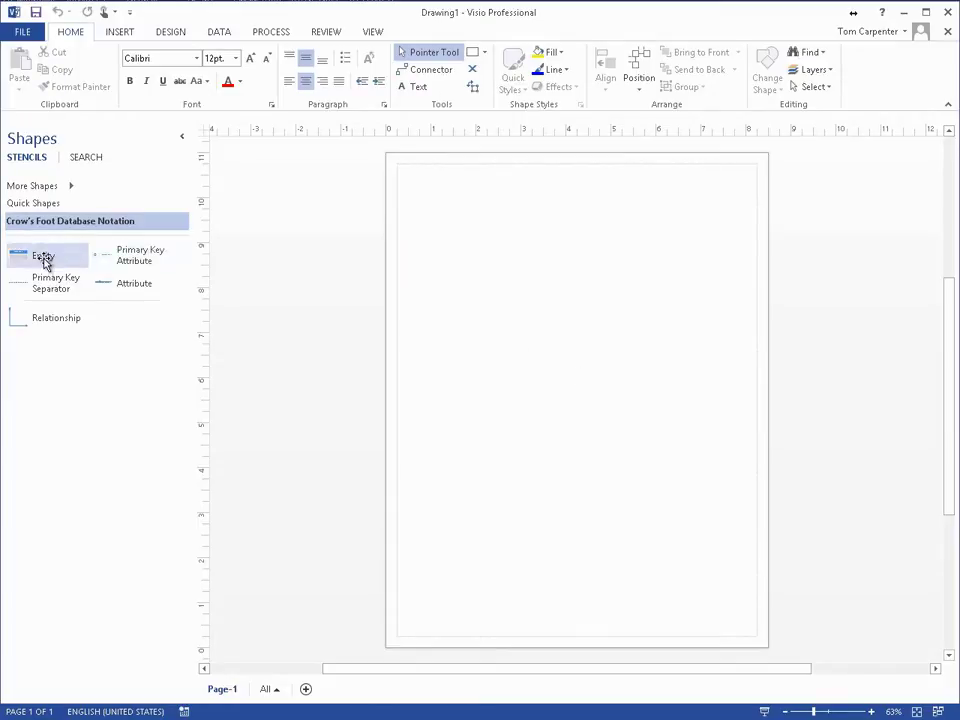
Step: Drop three Entity shapes on the page: top-left, upper-right, and lower centre
left_click_drag(43, 262, 464, 222)
left_click_drag(30, 261, 646, 243)
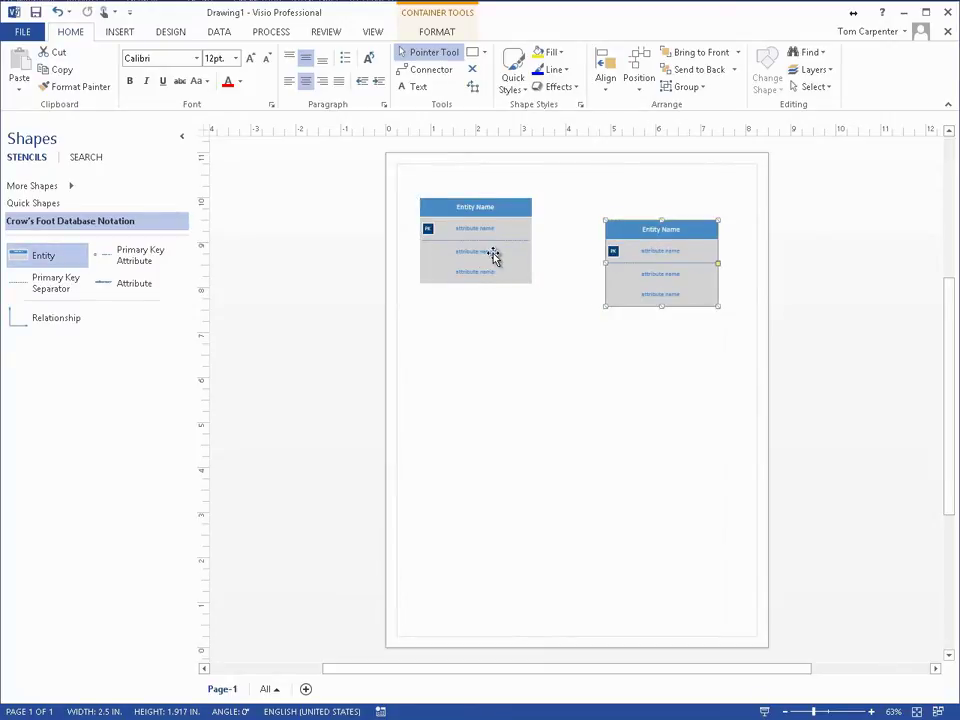
left_click_drag(50, 255, 517, 420)
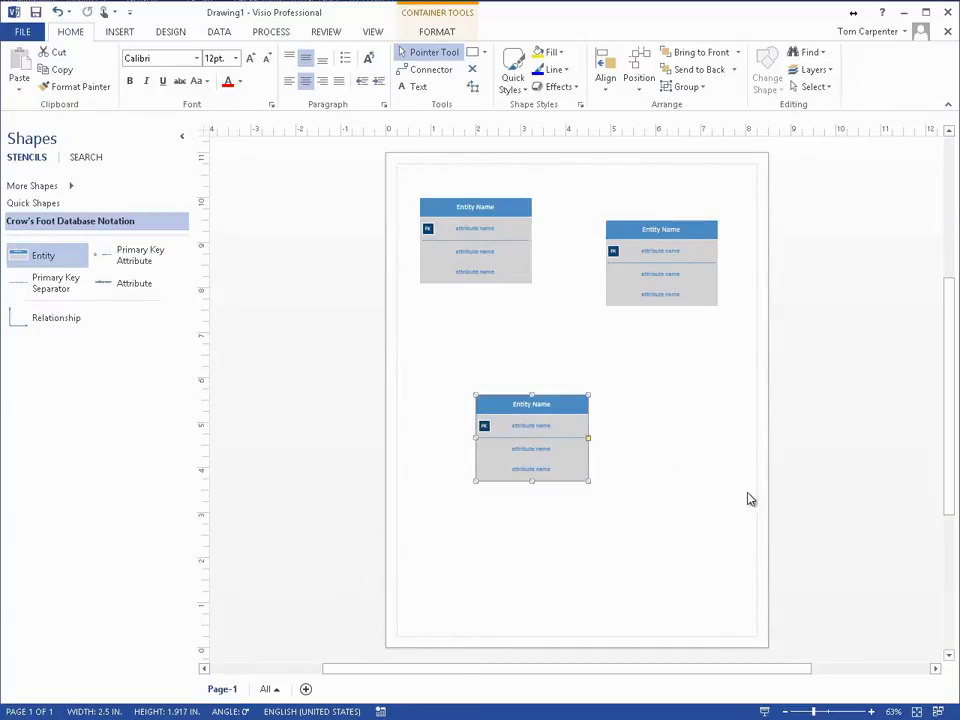
Step: Zoom in and rename the lower entity to Customers
left_click(875, 712)
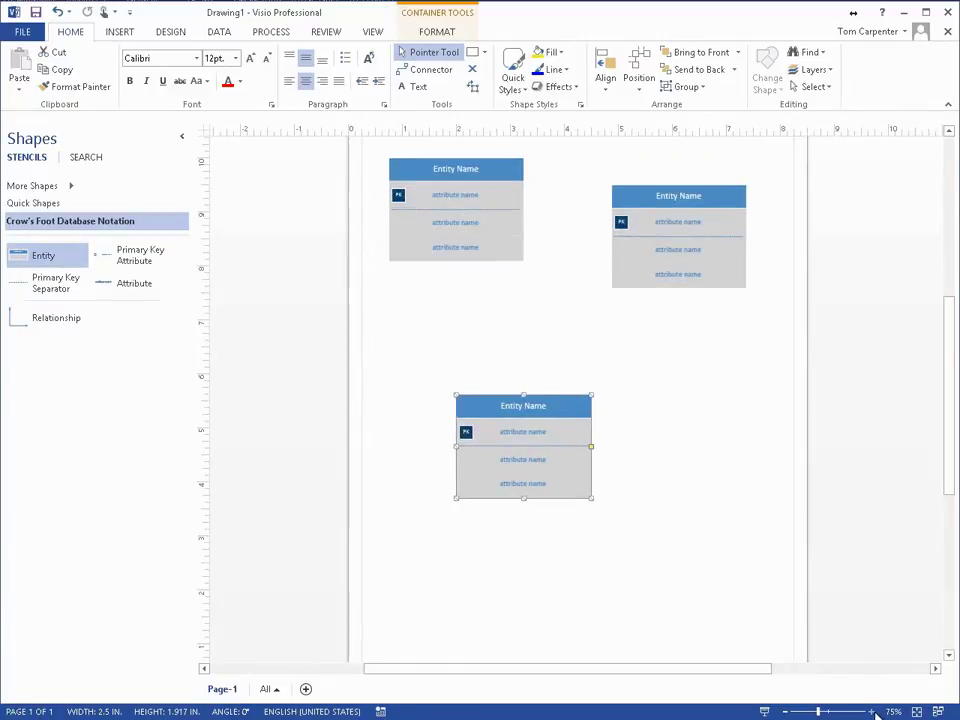
left_click(875, 712)
left_click(875, 712)
left_click(875, 712)
left_click(875, 712)
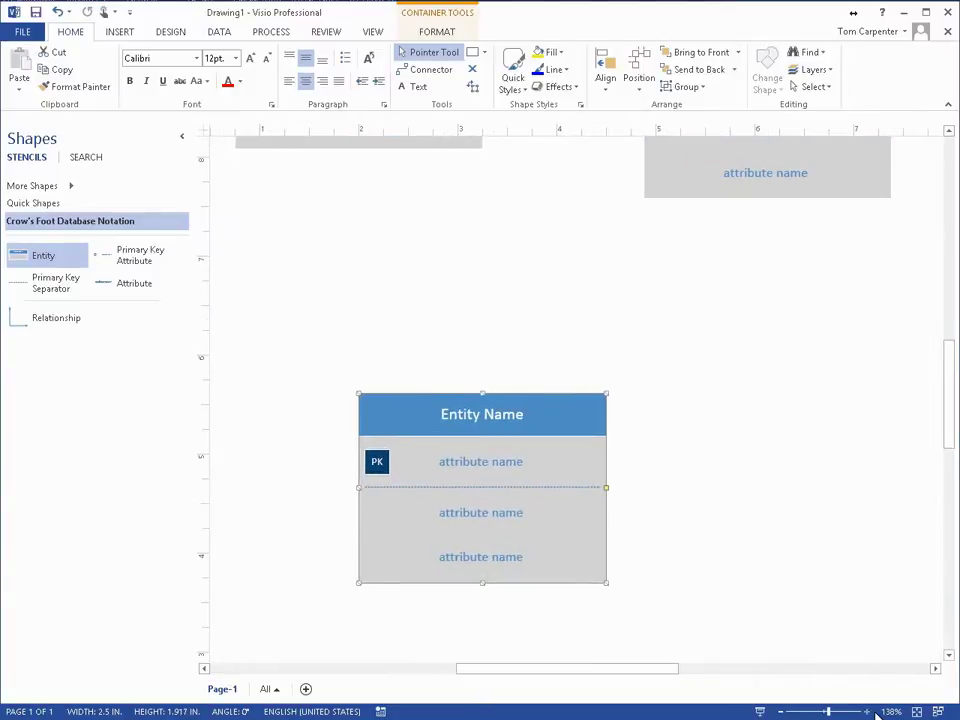
left_click(487, 418)
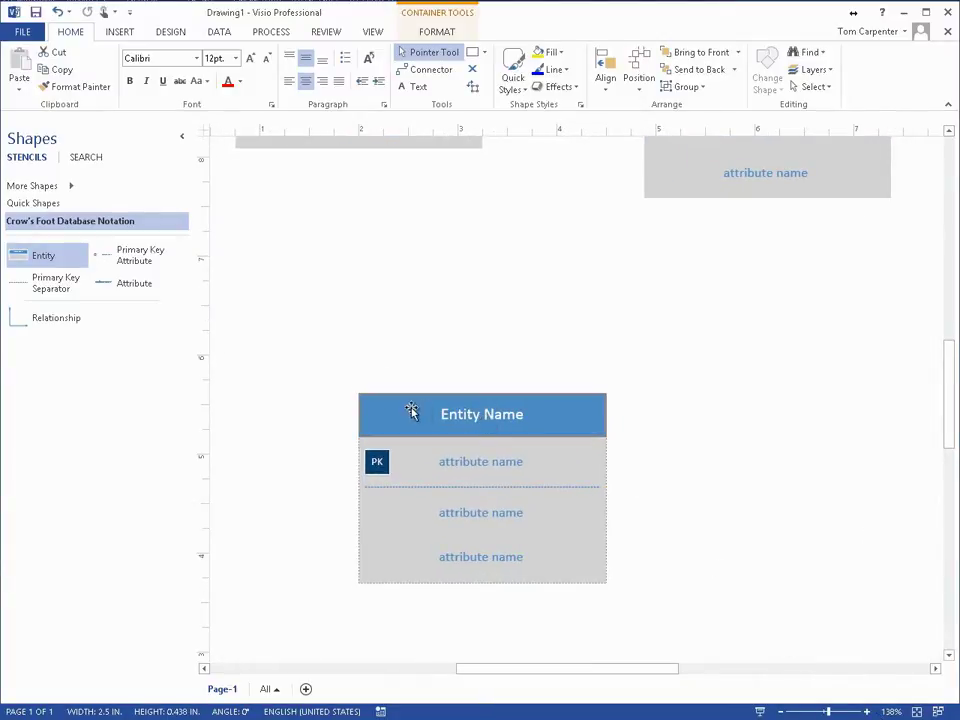
double_click(464, 418)
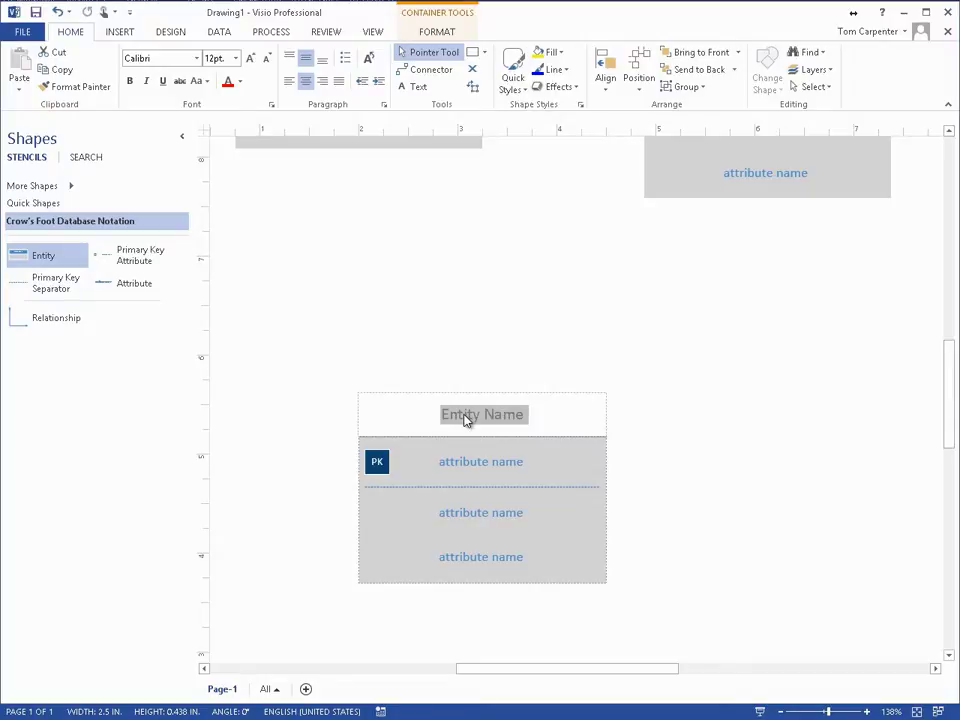
type("Customers")
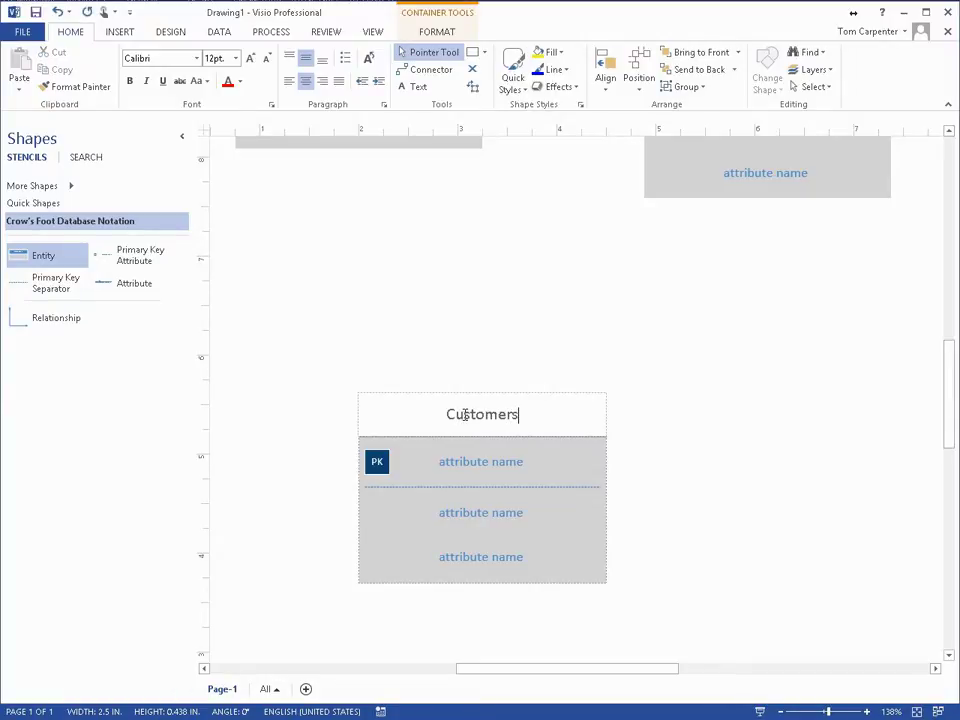
key("Escape")
Step: Enter attributes CustomerID (key), FirstName and LastName, then move Customers up and right
double_click(446, 465)
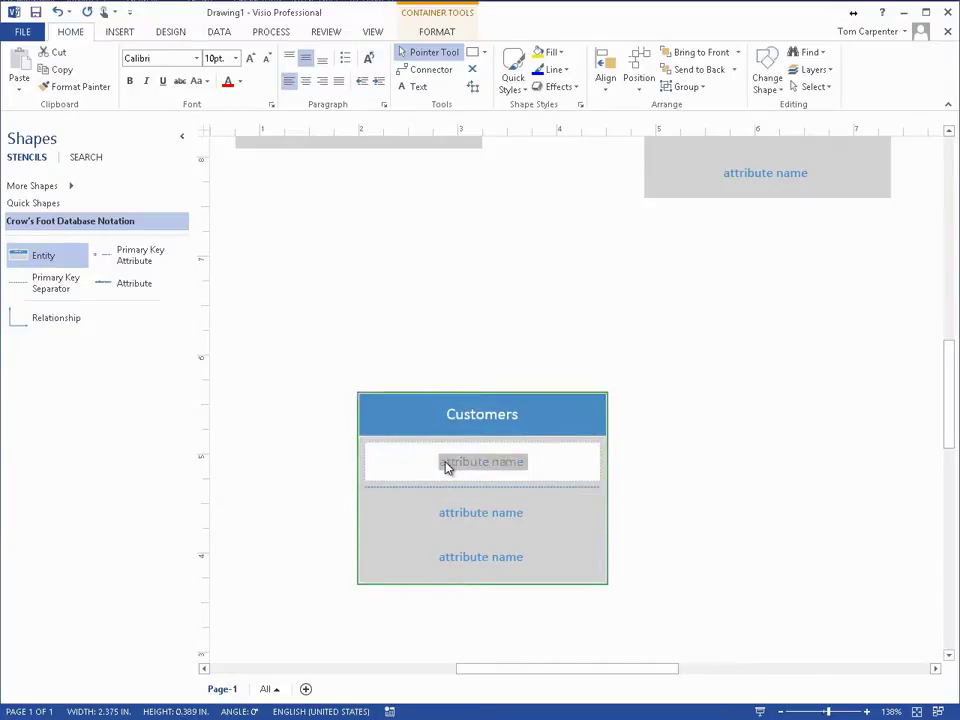
type("CustomerID")
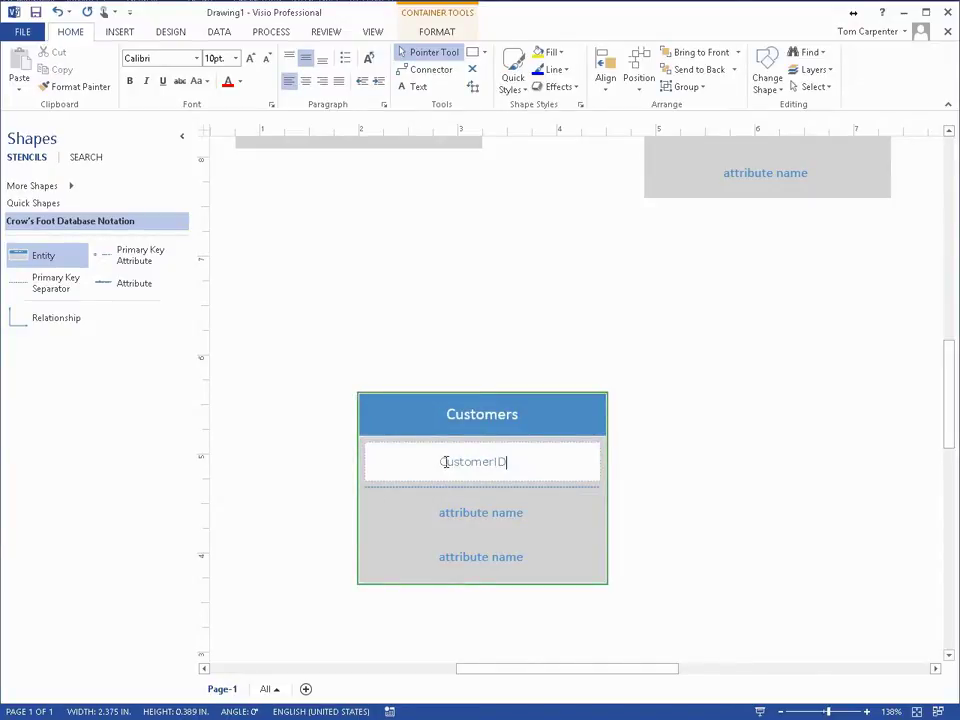
double_click(467, 517)
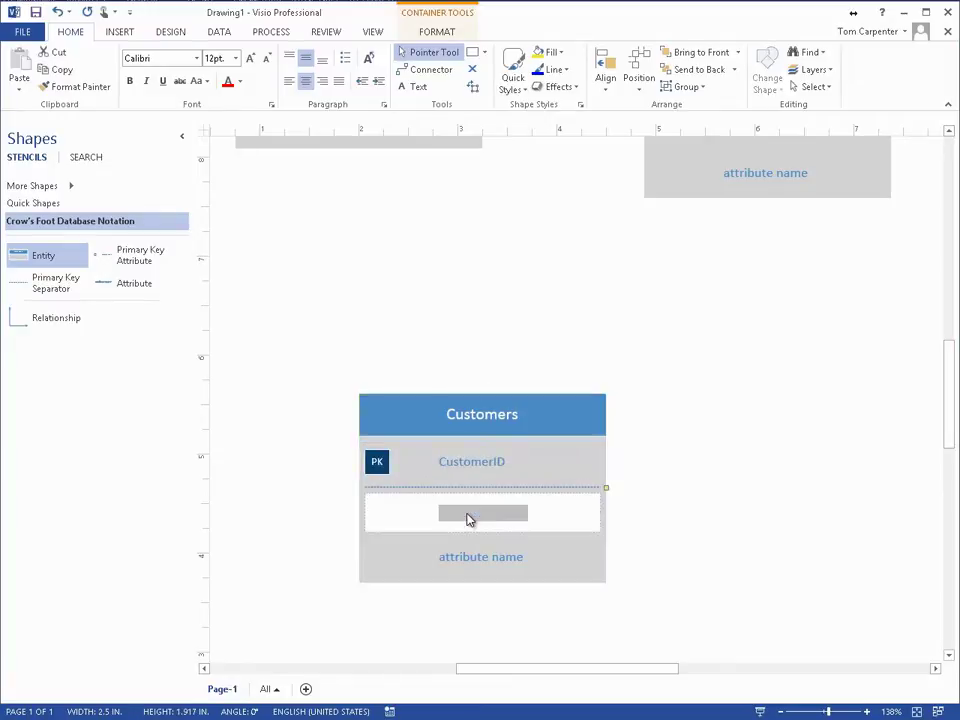
type("First")
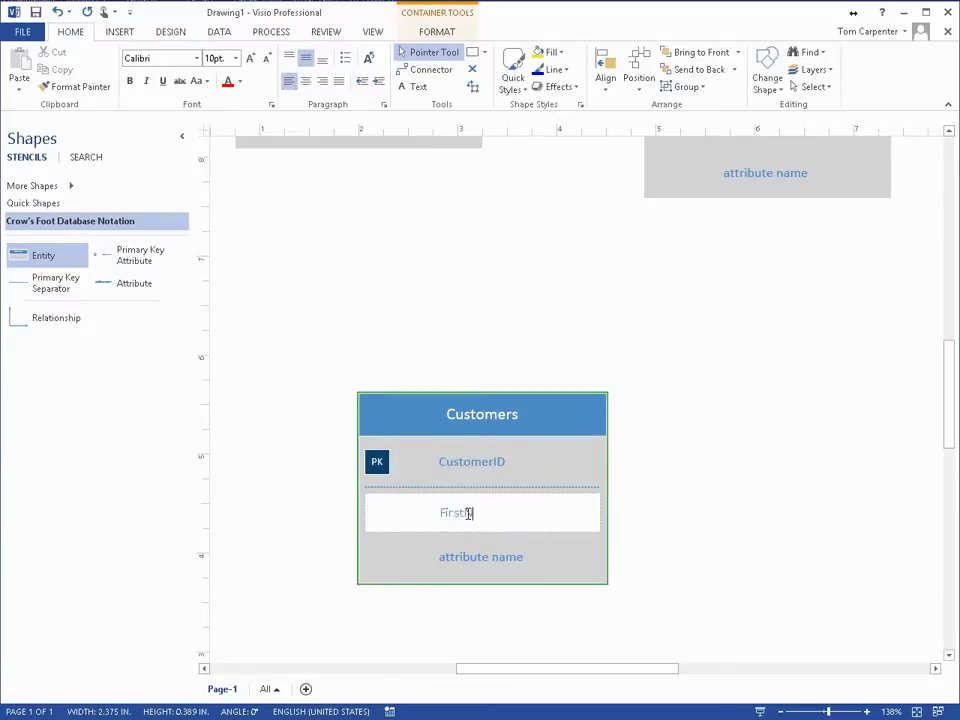
type("Name")
left_click(459, 557)
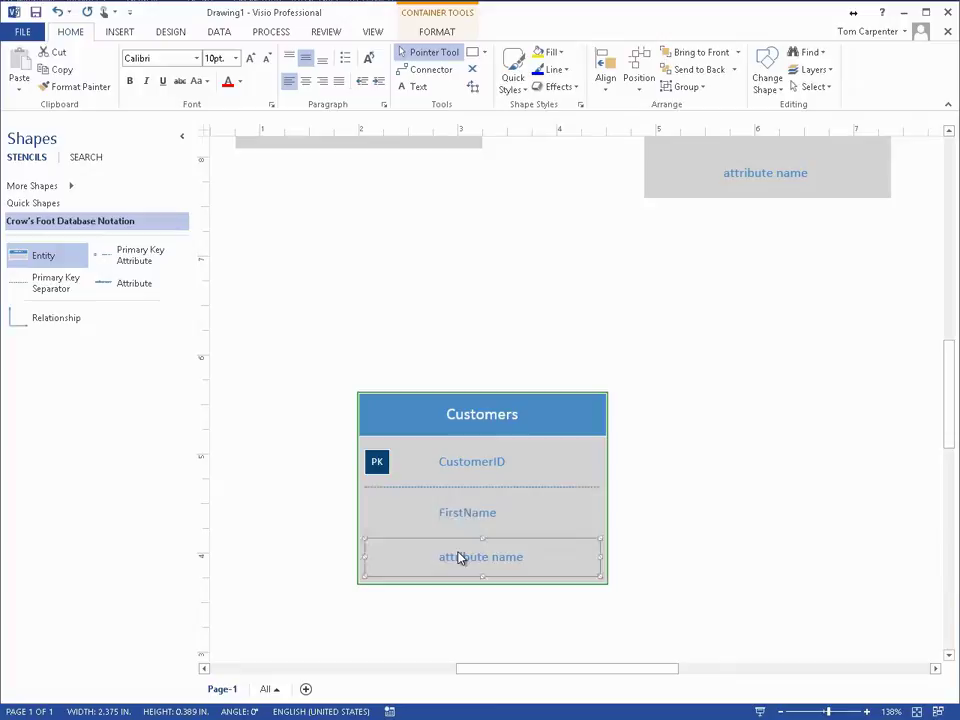
double_click(459, 557)
type("LastName")
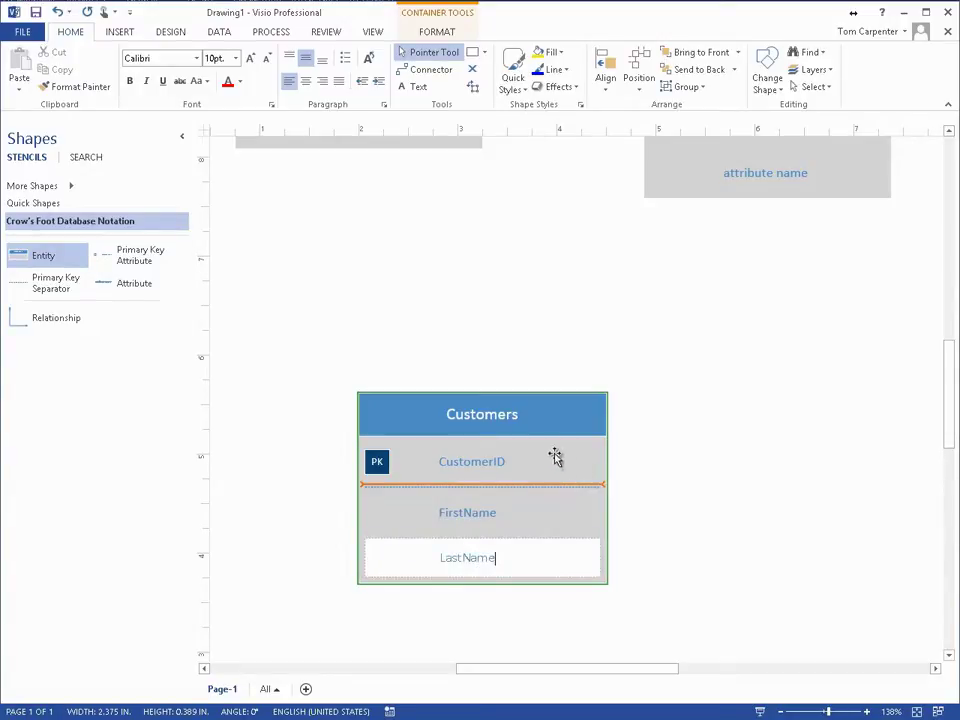
left_click_drag(551, 409, 686, 341)
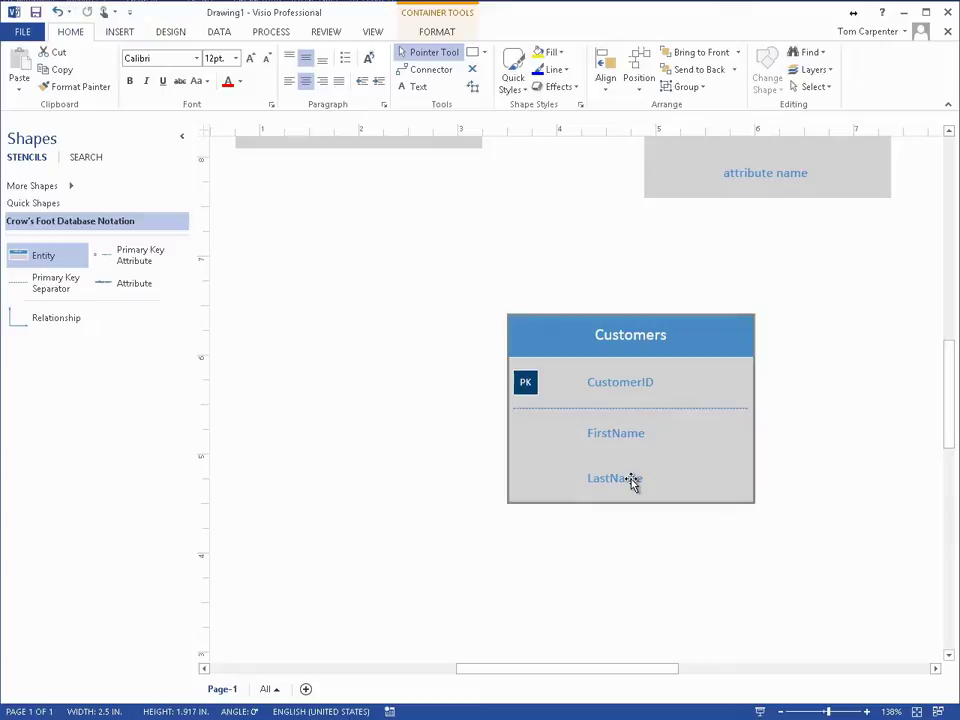
Step: Insert two new attribute rows below LastName in the Customers entity
left_click(630, 480)
left_click(630, 480)
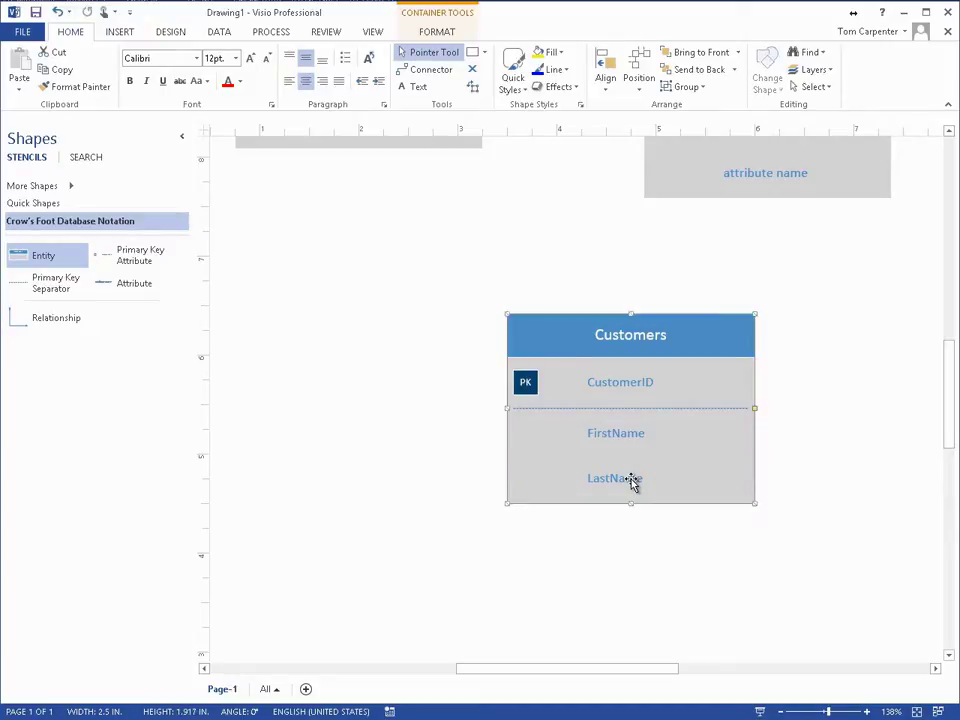
left_click(630, 480)
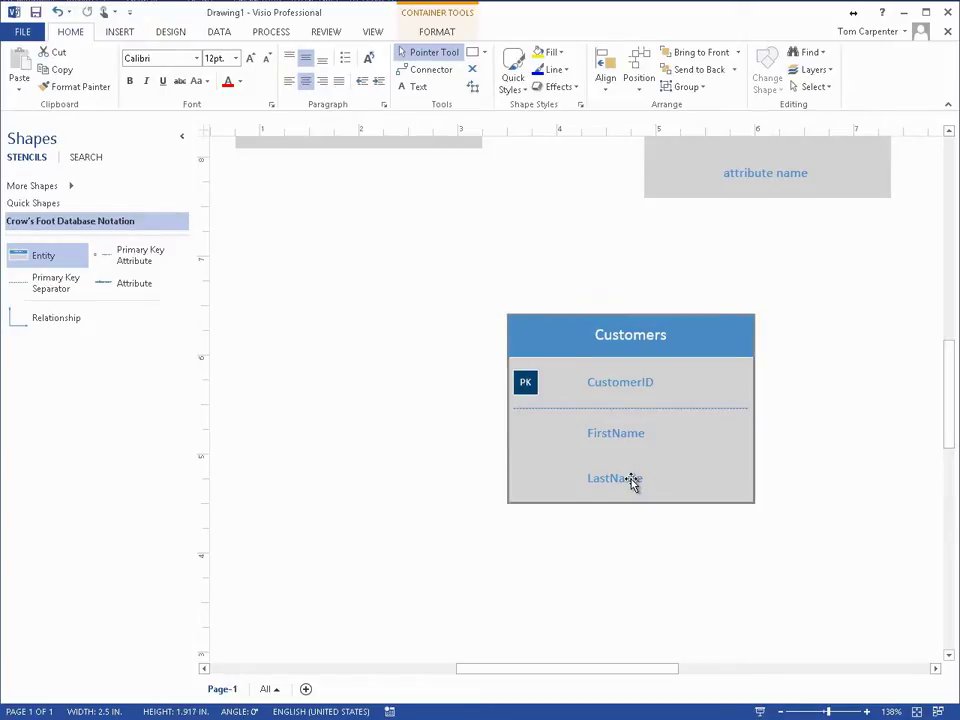
left_click(630, 480)
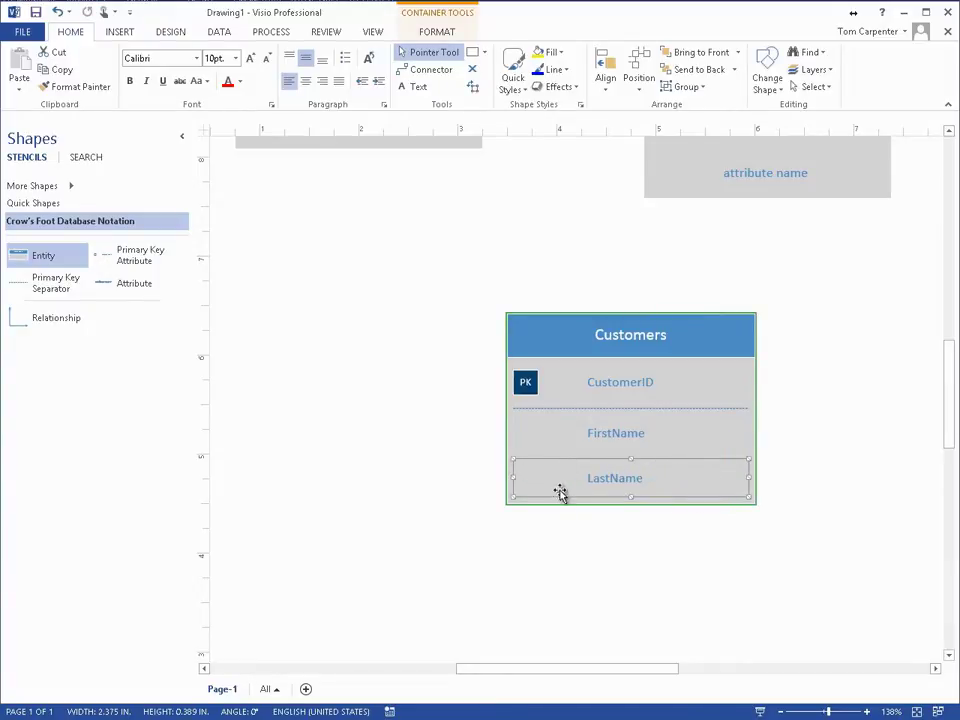
right_click(659, 485)
left_click(630, 472)
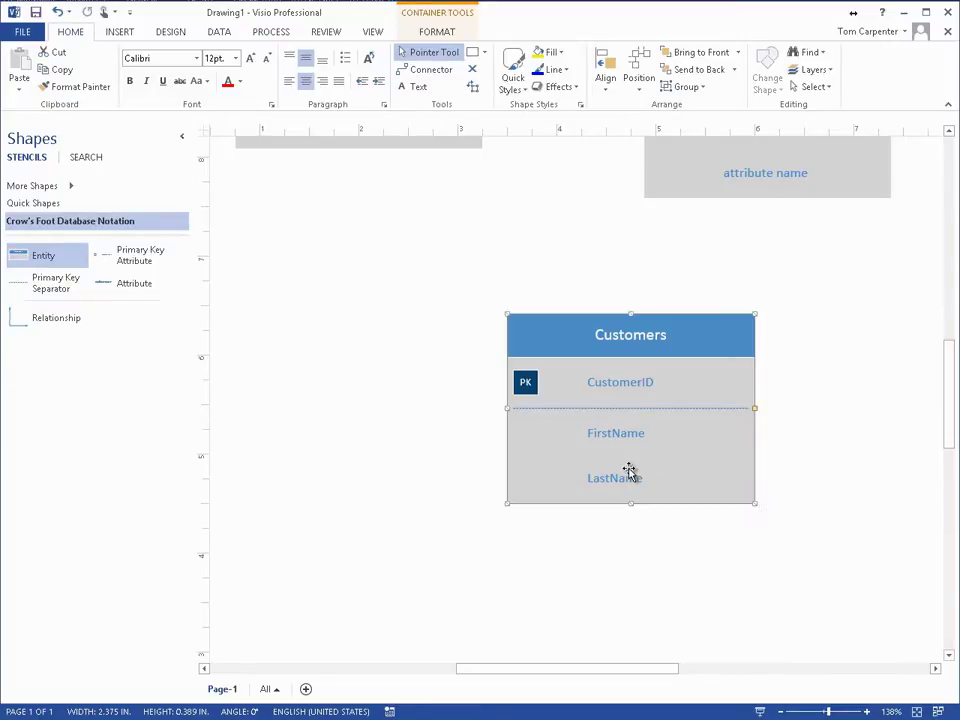
left_click(628, 472)
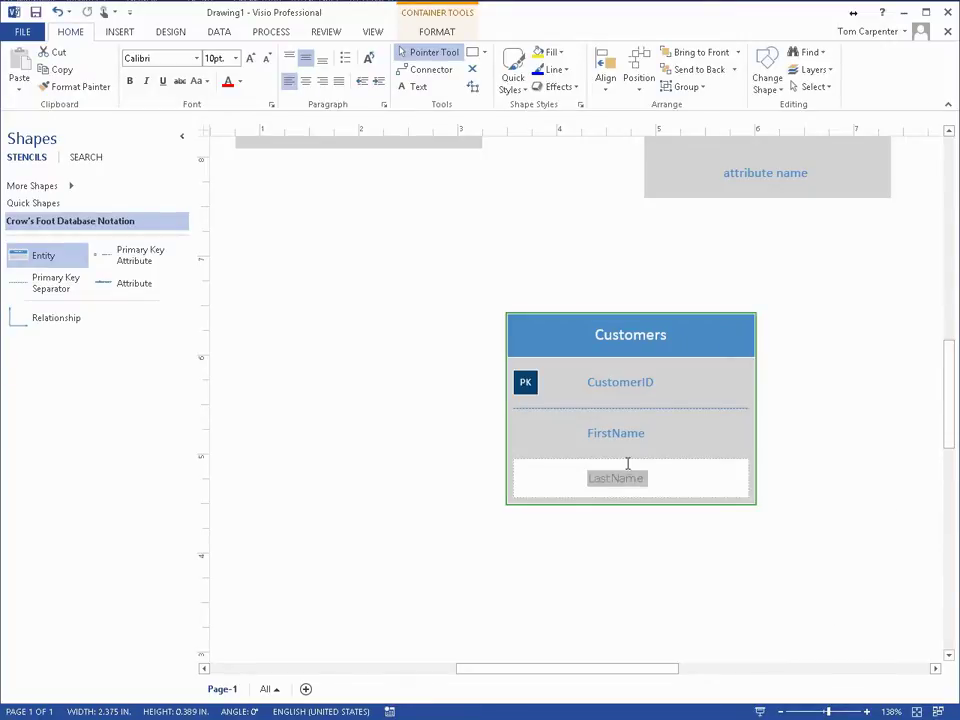
left_click(628, 435)
left_click(626, 488)
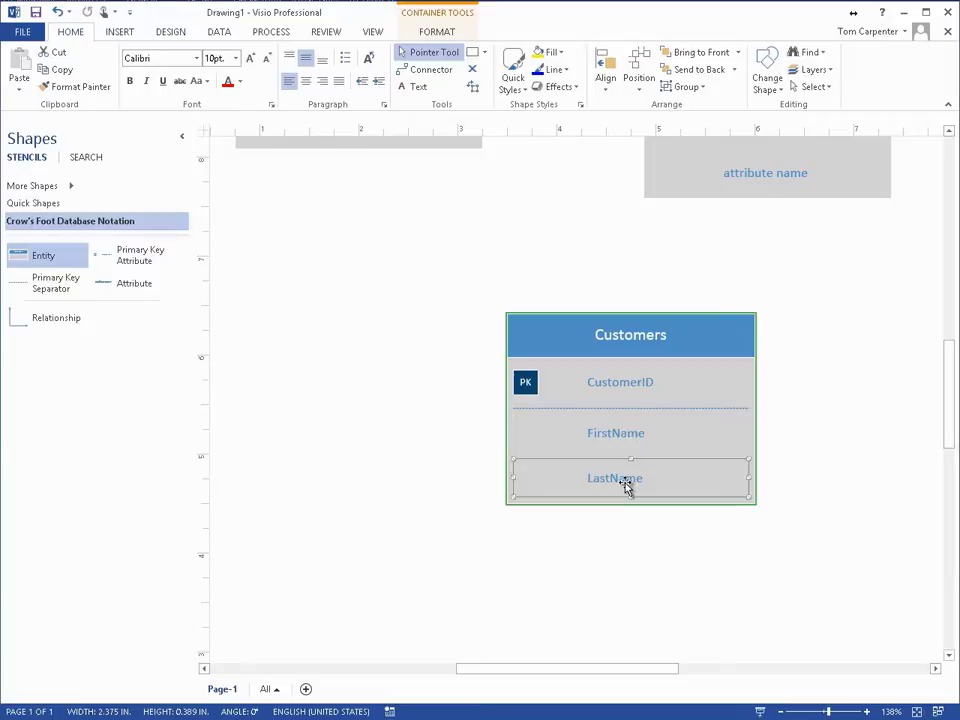
right_click(628, 488)
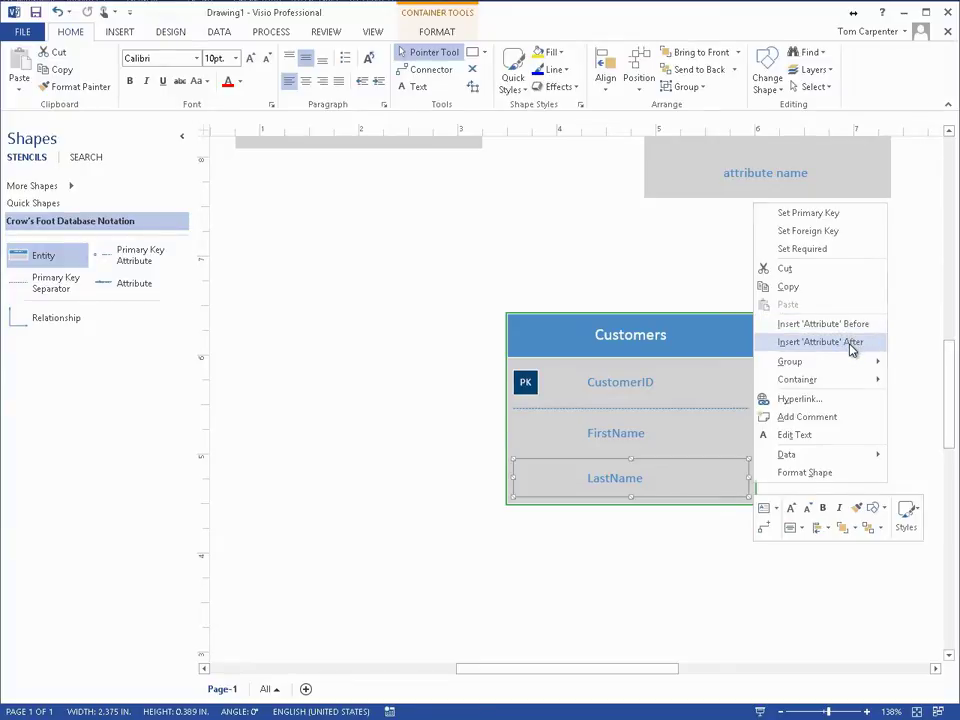
left_click(851, 343)
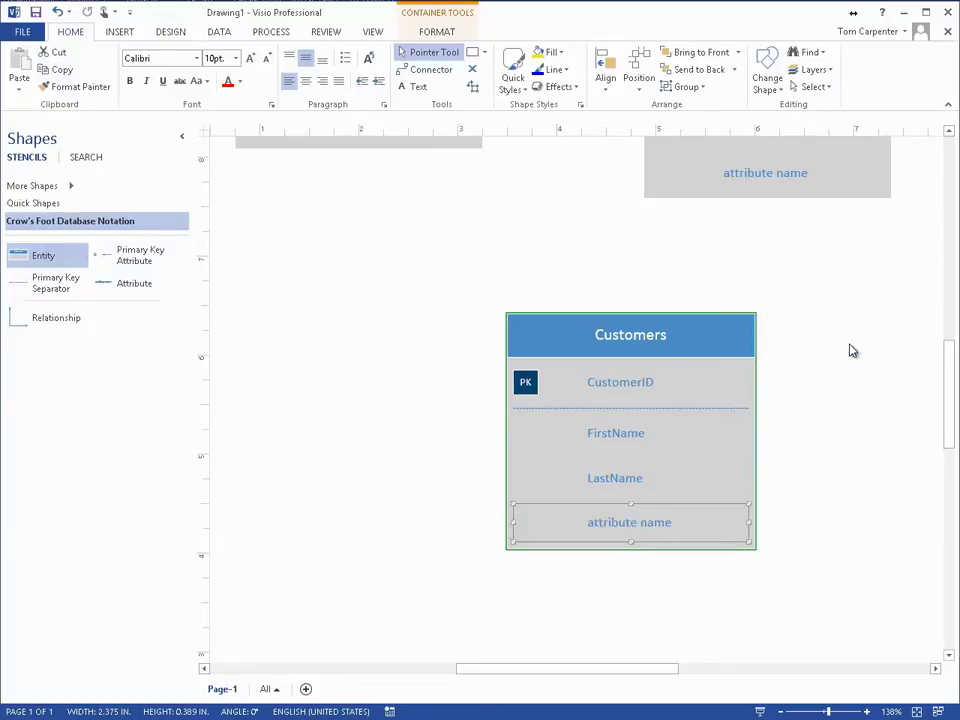
right_click(668, 533)
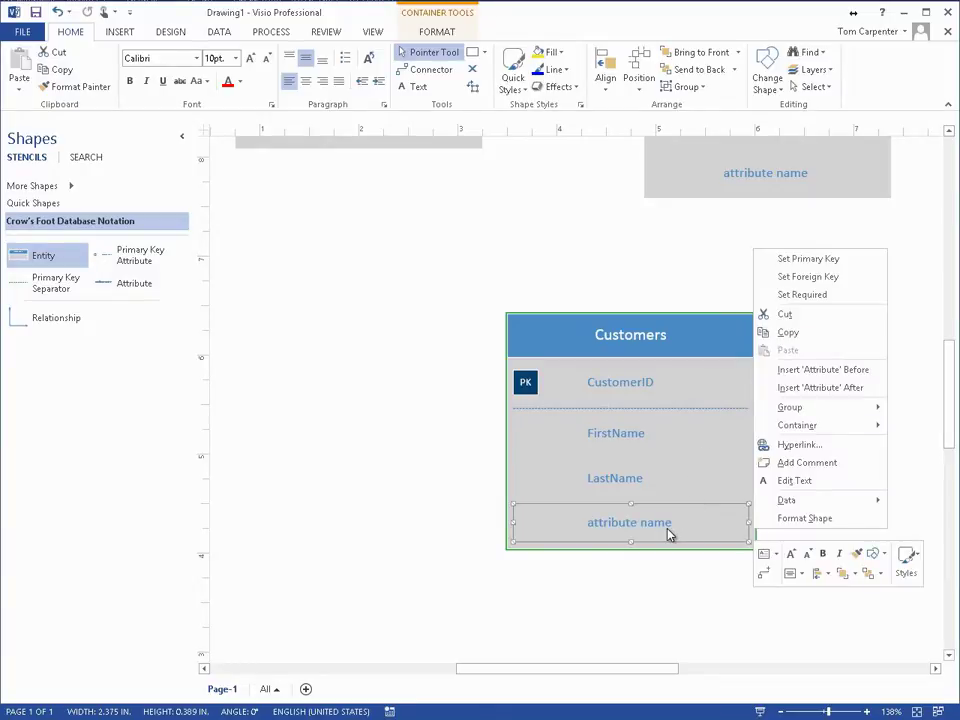
left_click(810, 392)
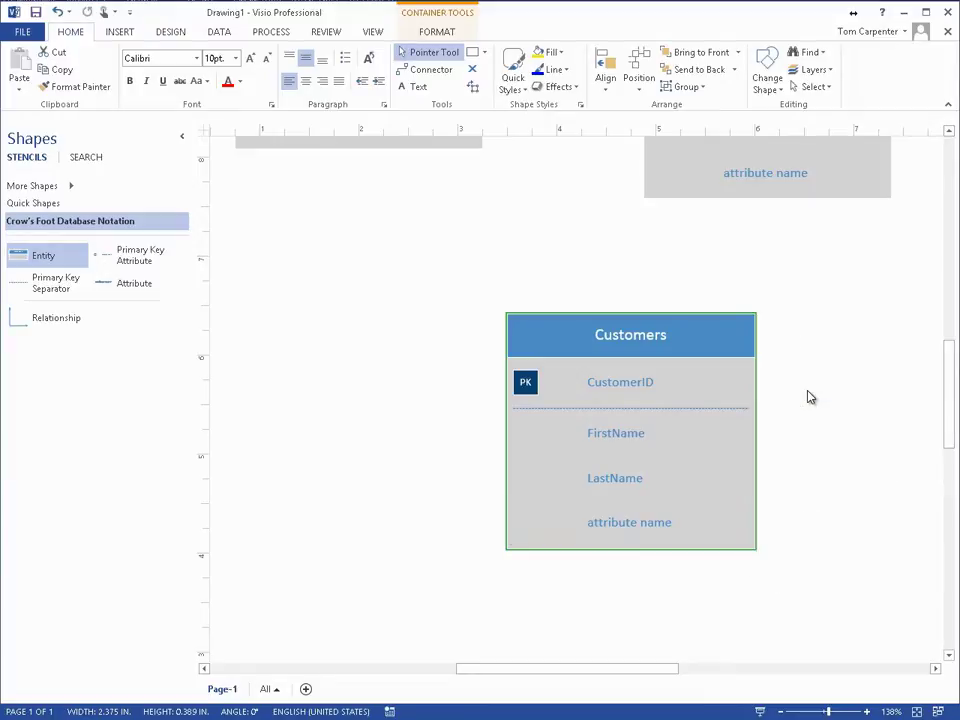
Step: Name the two new attribute rows email and phone
double_click(632, 528)
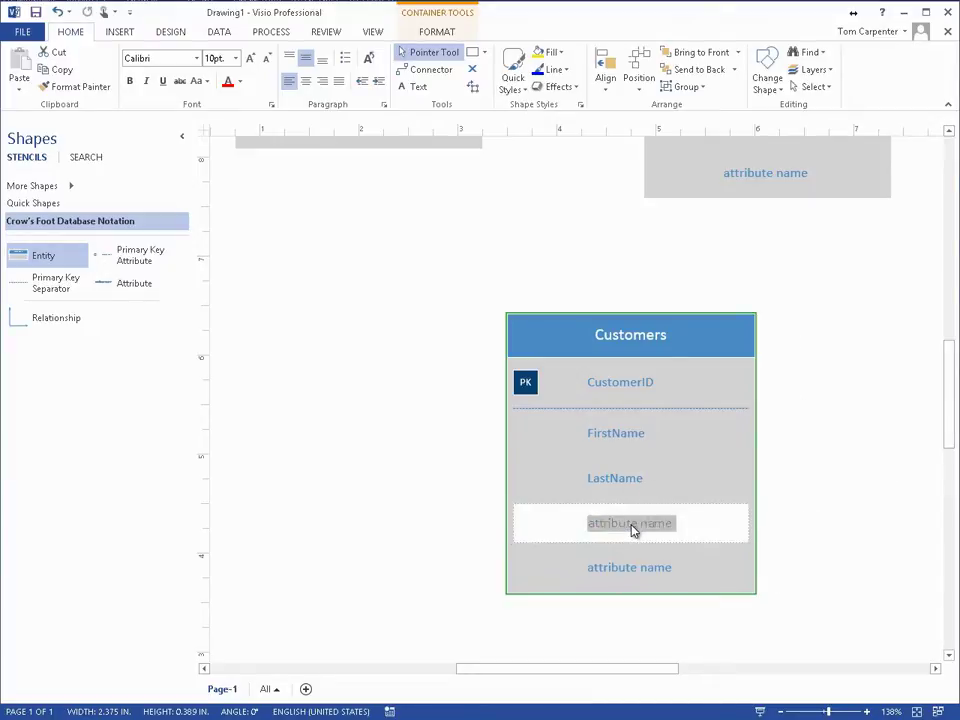
type("email")
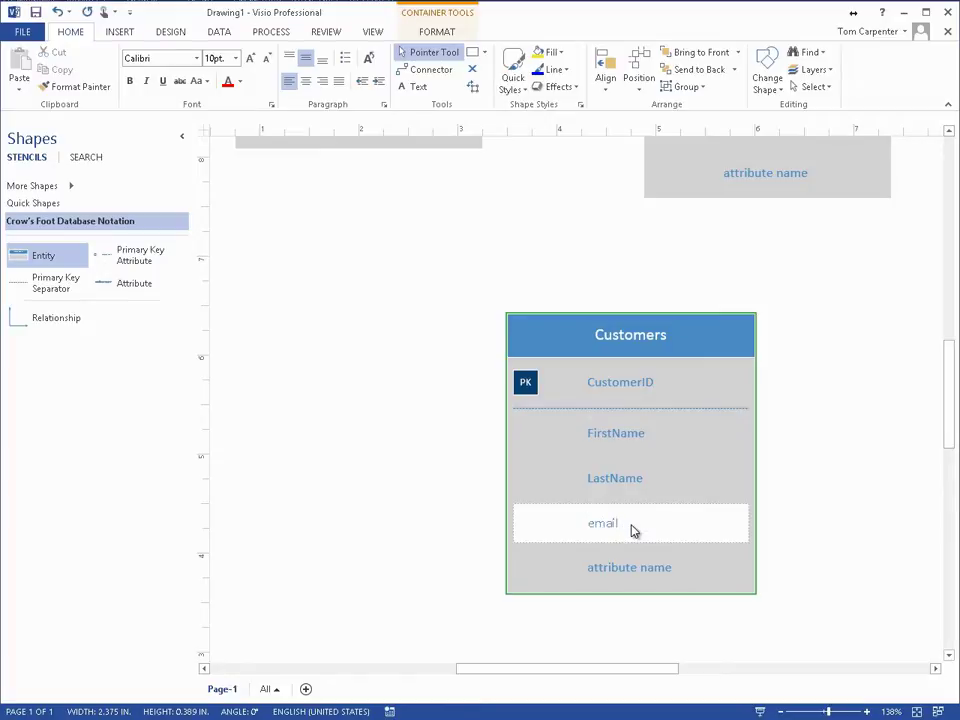
double_click(632, 570)
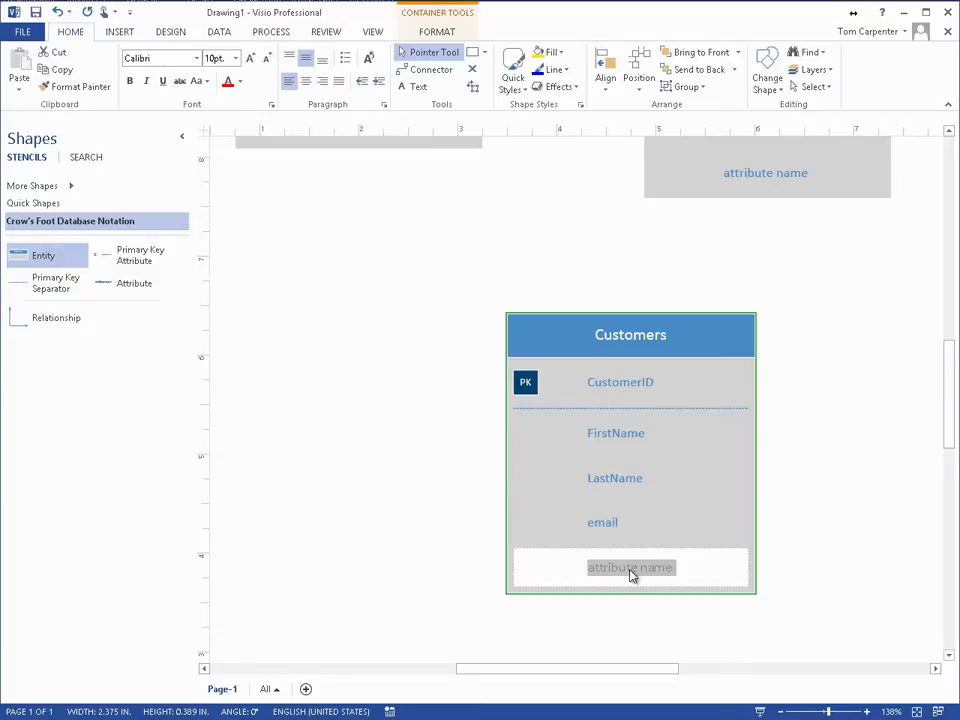
type("phone")
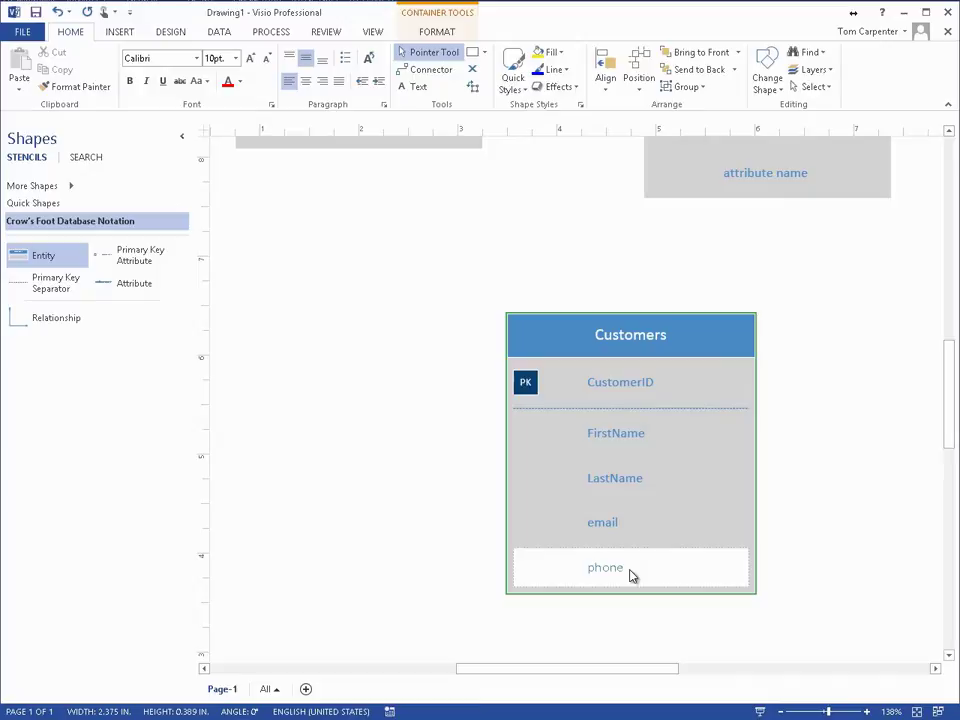
key("Escape")
Step: Set the email attribute in Customers as Required so it shows in bold
left_click(612, 531)
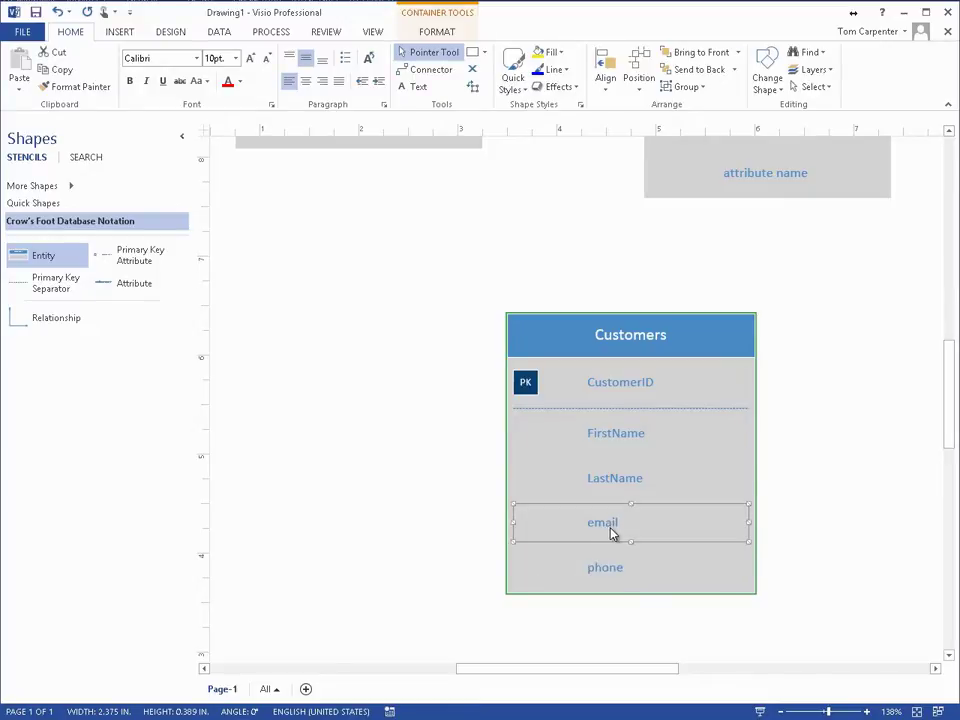
right_click(612, 533)
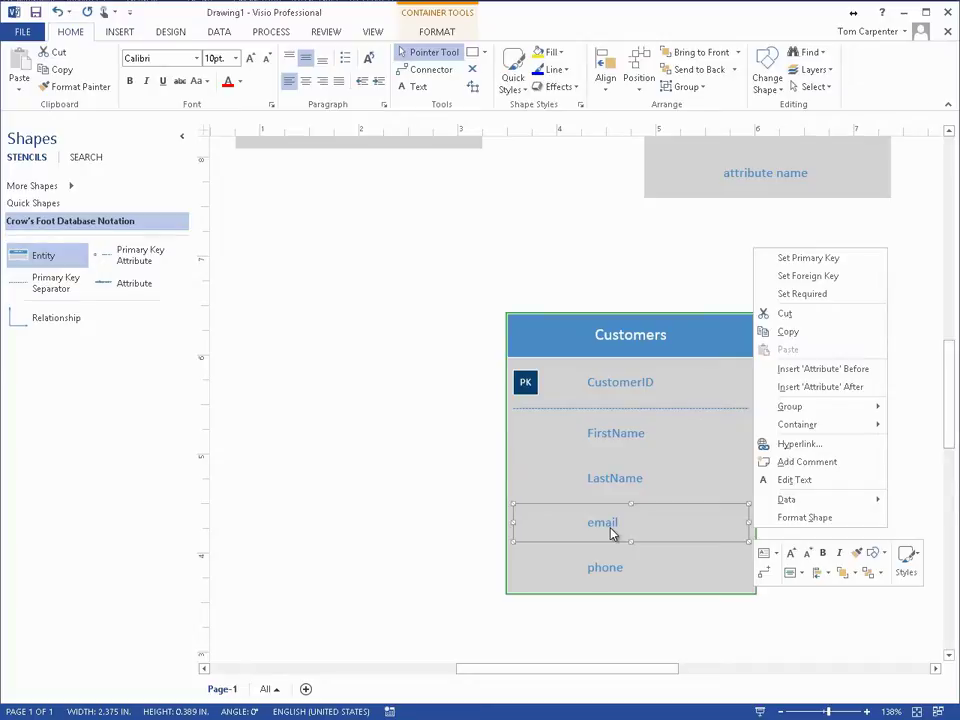
left_click(803, 294)
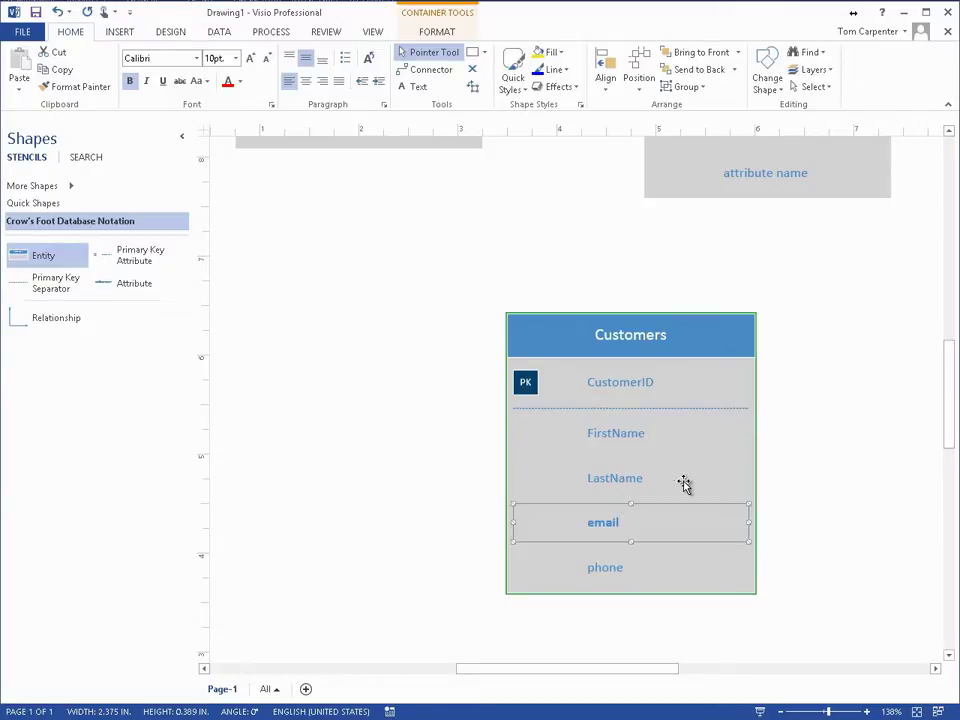
scroll(951, 395, "up", 3)
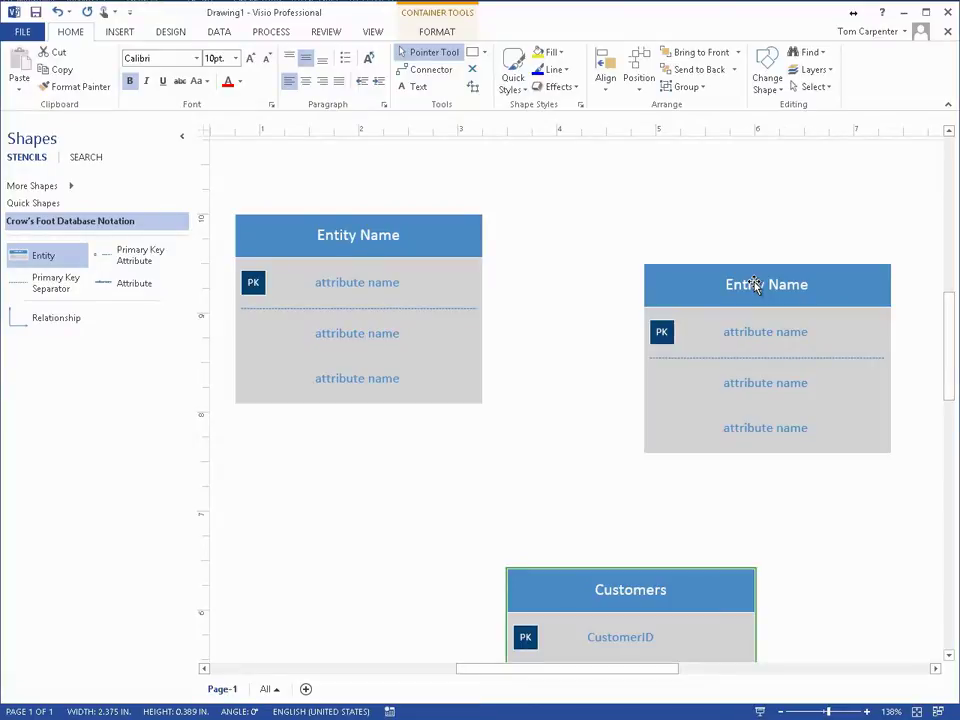
Step: Rename the right-hand entity to Orders with OrderID as its primary key
double_click(754, 285)
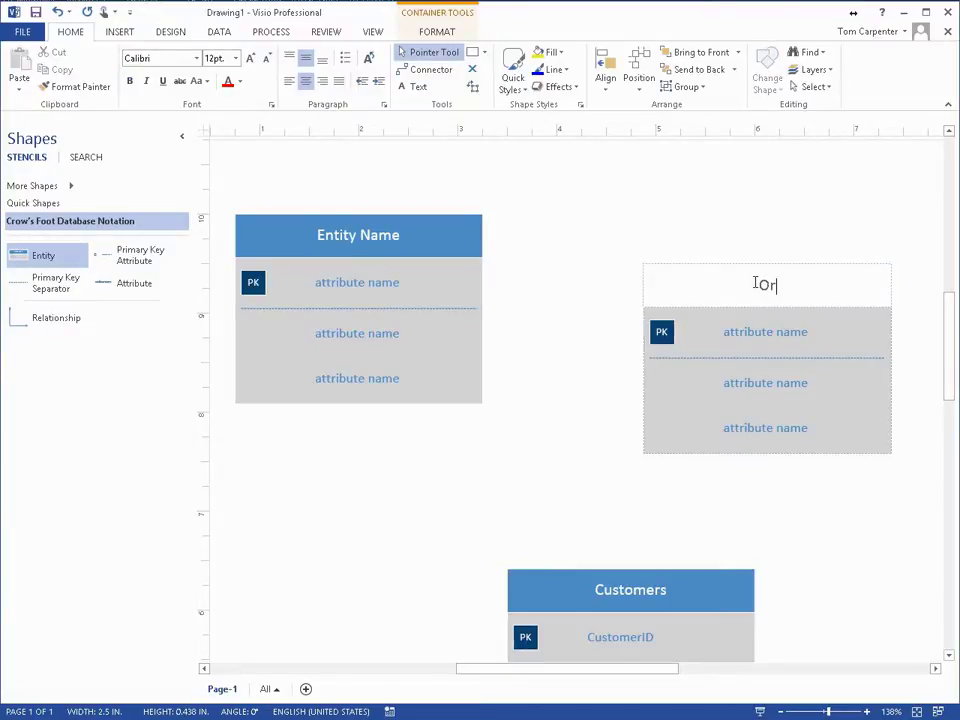
type("ders")
left_click(755, 334)
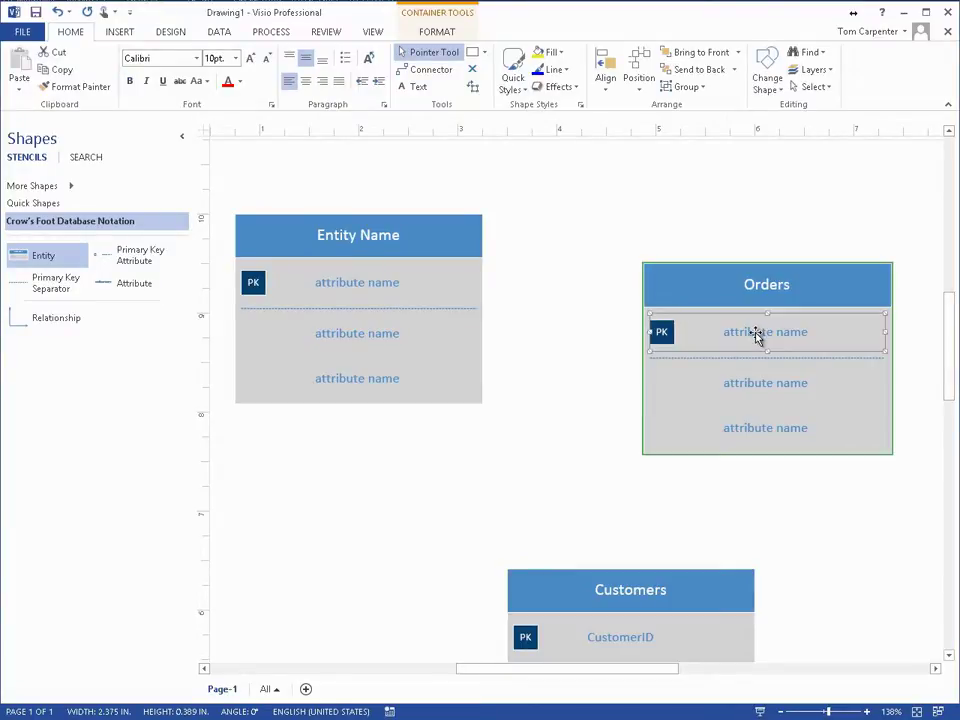
double_click(757, 337)
type("Ord")
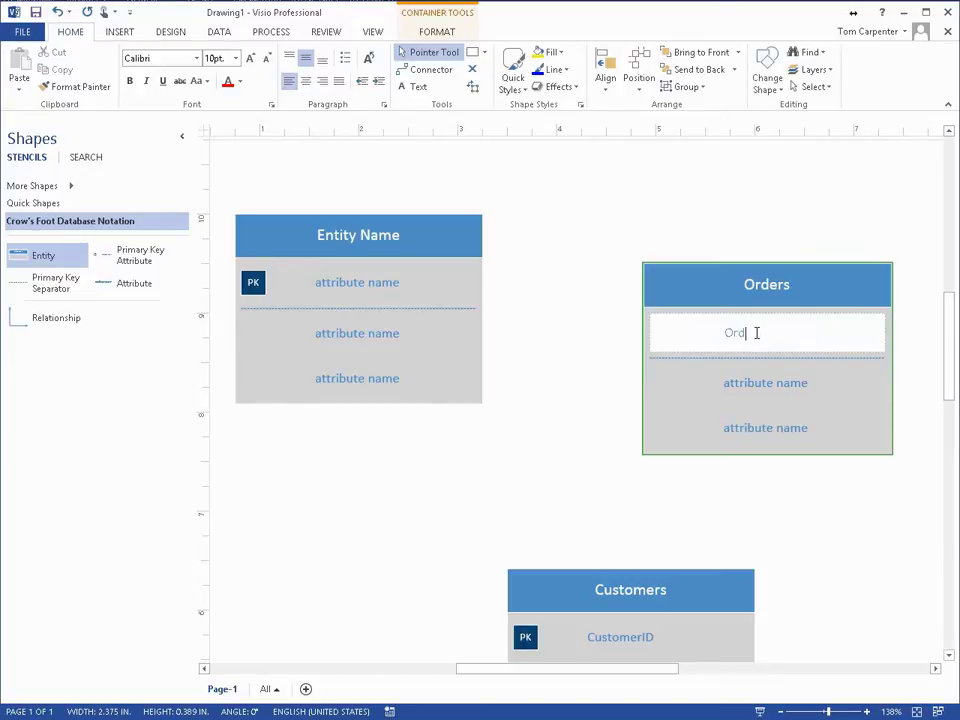
type("erID")
Step: Add a CustomerID attribute to Orders and mark it as a foreign key
left_click(786, 385)
double_click(786, 385)
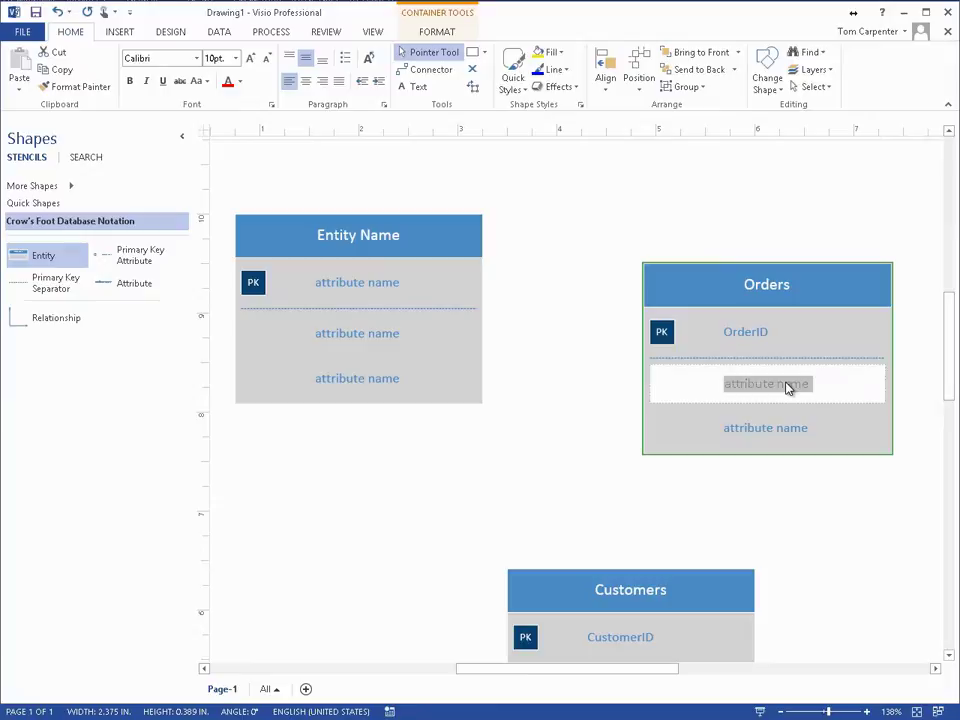
type("CustomerI")
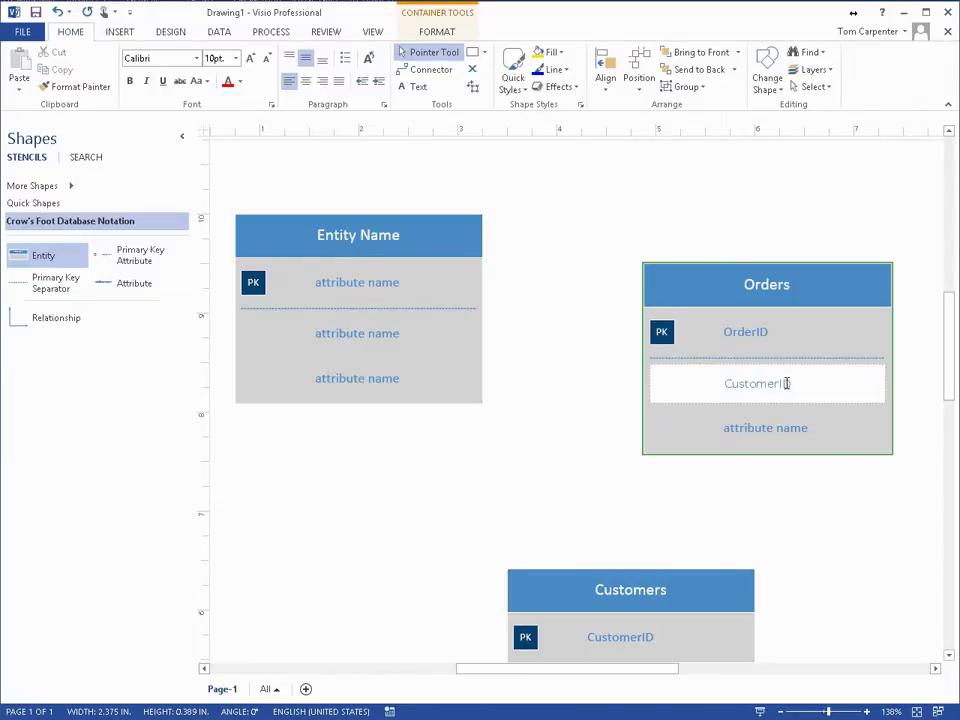
type("D")
left_click(733, 424)
left_click(749, 390)
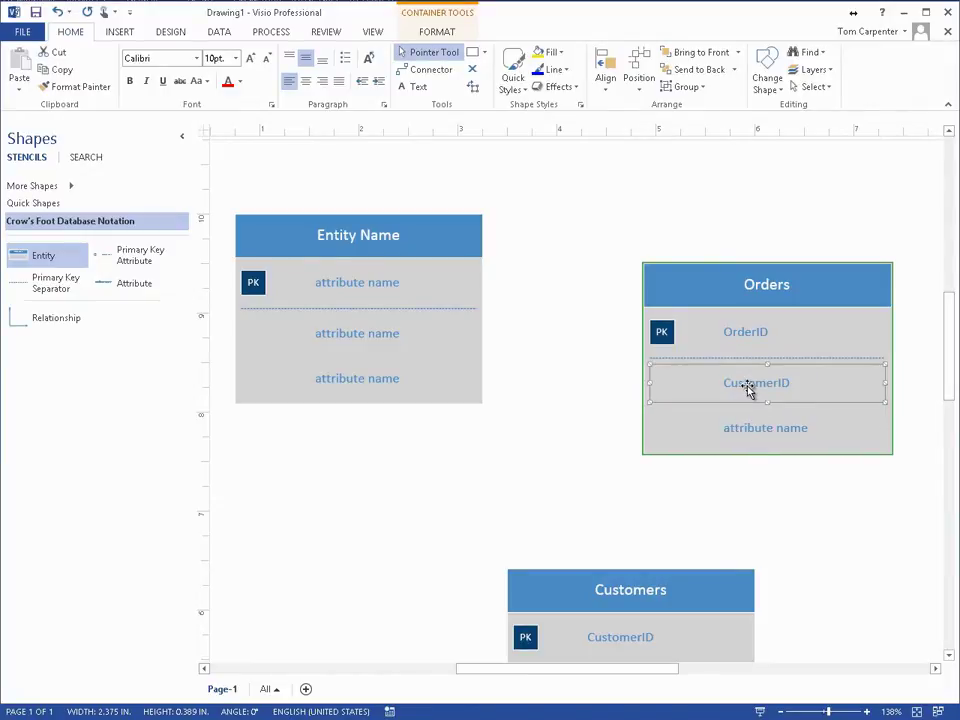
right_click(857, 394)
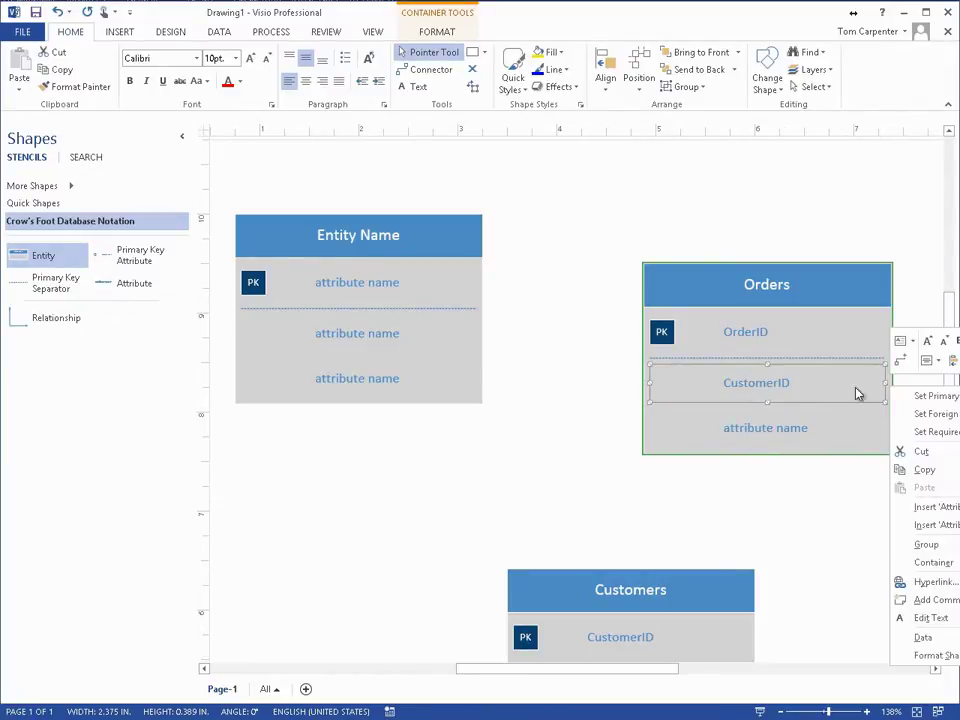
left_click(908, 413)
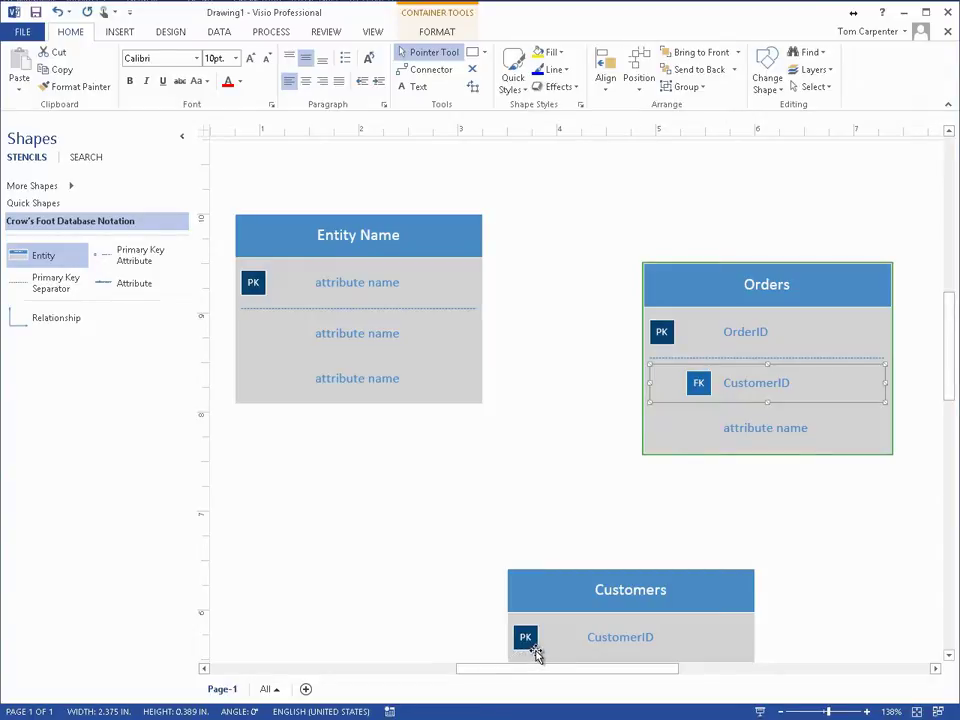
left_click(559, 421)
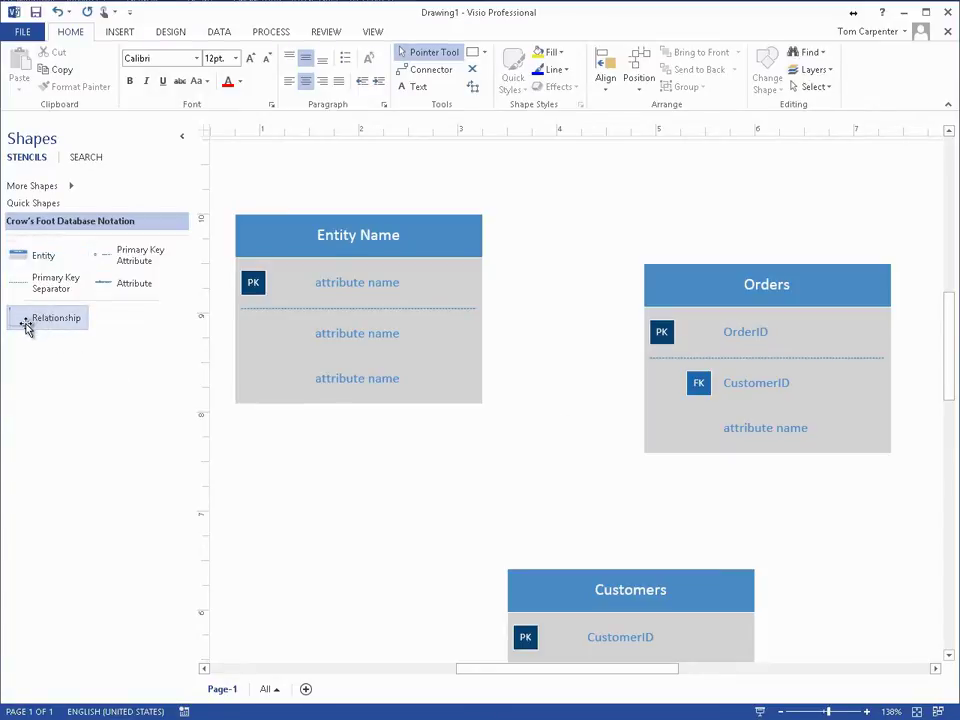
Step: Connect Customers' CustomerID to the Orders CustomerID foreign key with a Relationship, adding an Entity Name attribute row
left_click_drag(27, 328, 379, 527)
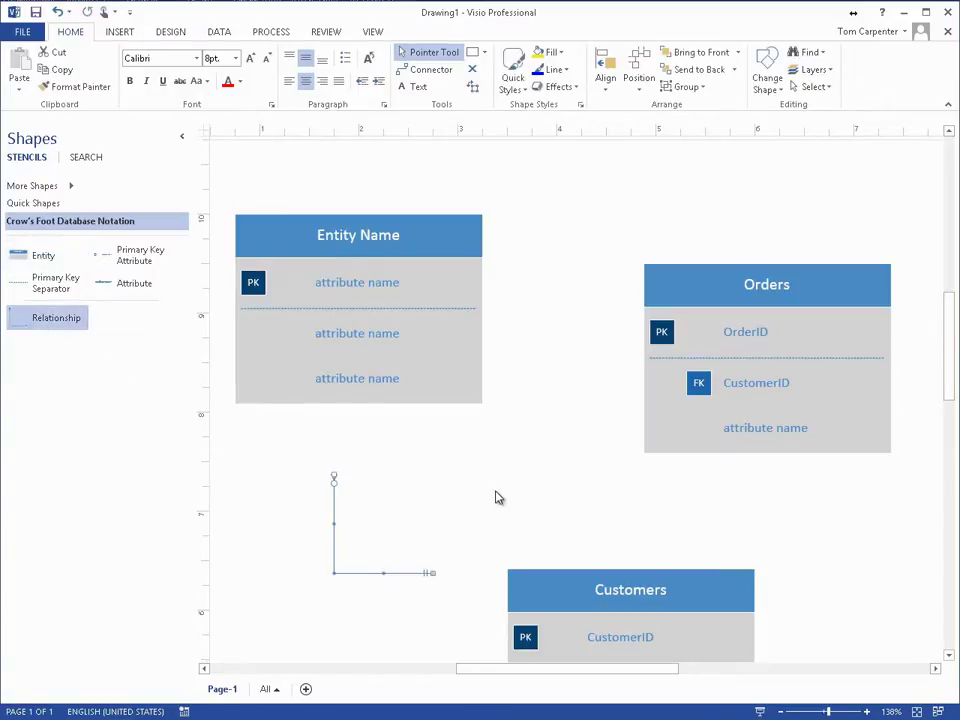
left_click_drag(611, 587, 657, 521)
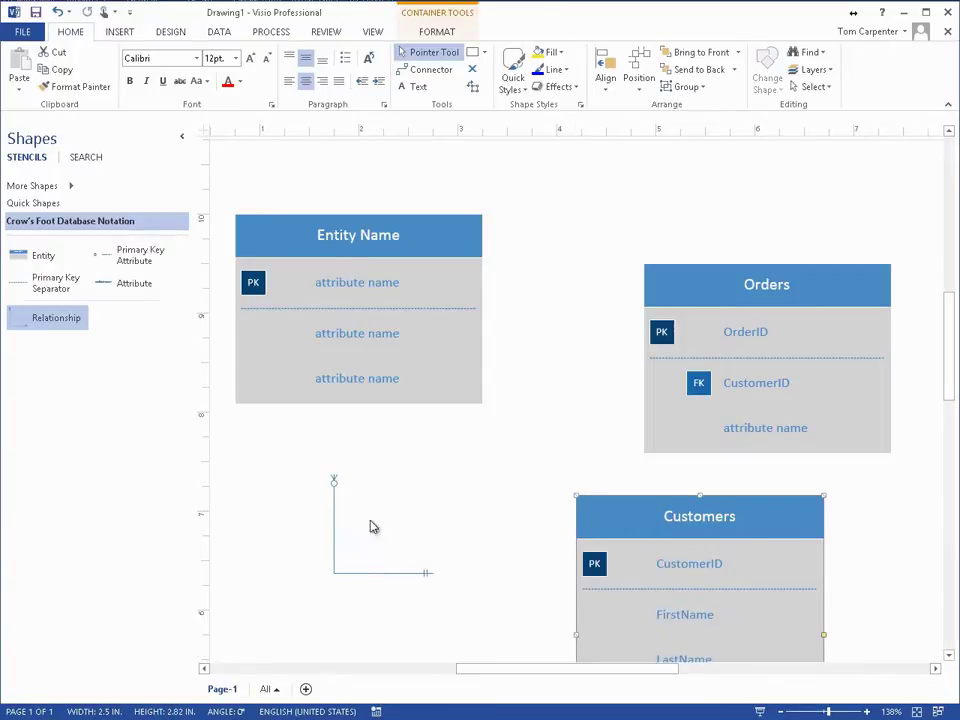
left_click(401, 573)
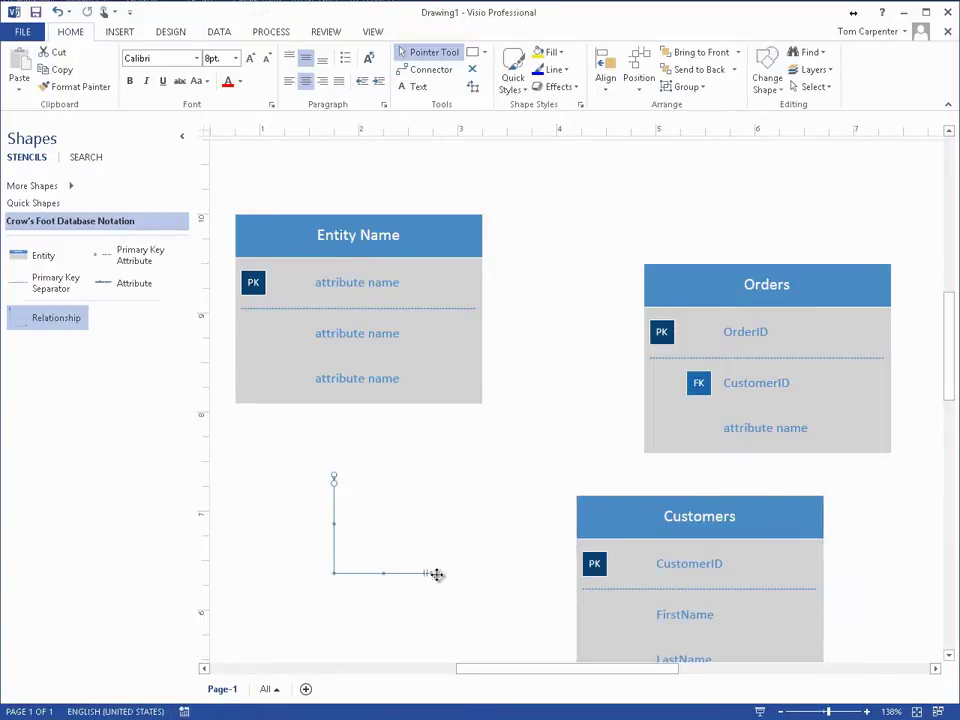
left_click_drag(434, 572, 594, 564)
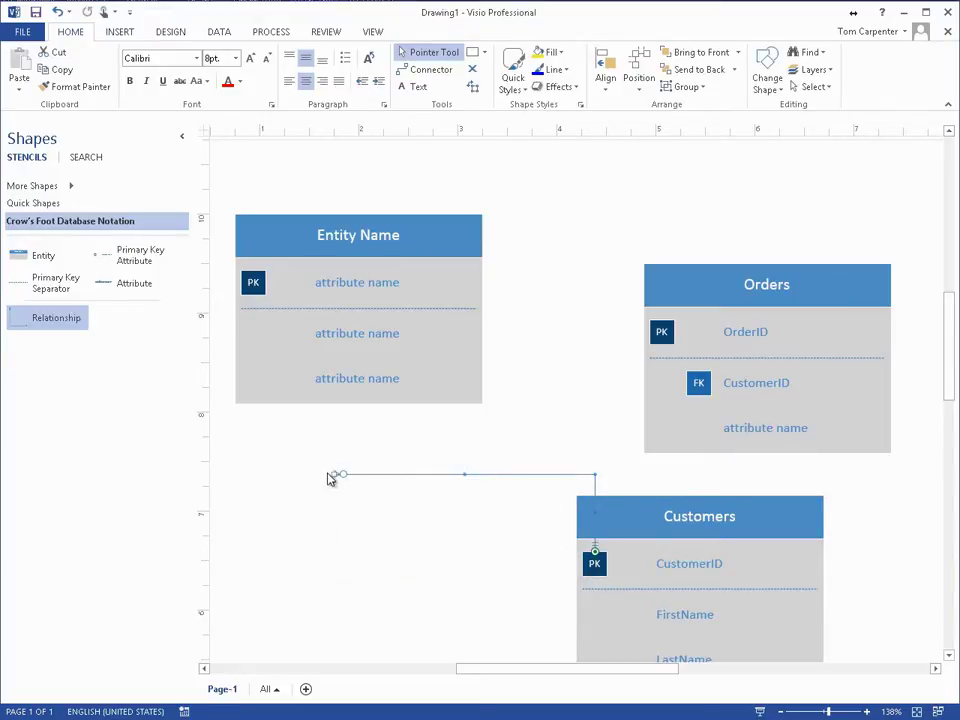
left_click_drag(336, 473, 697, 384)
left_click(398, 601)
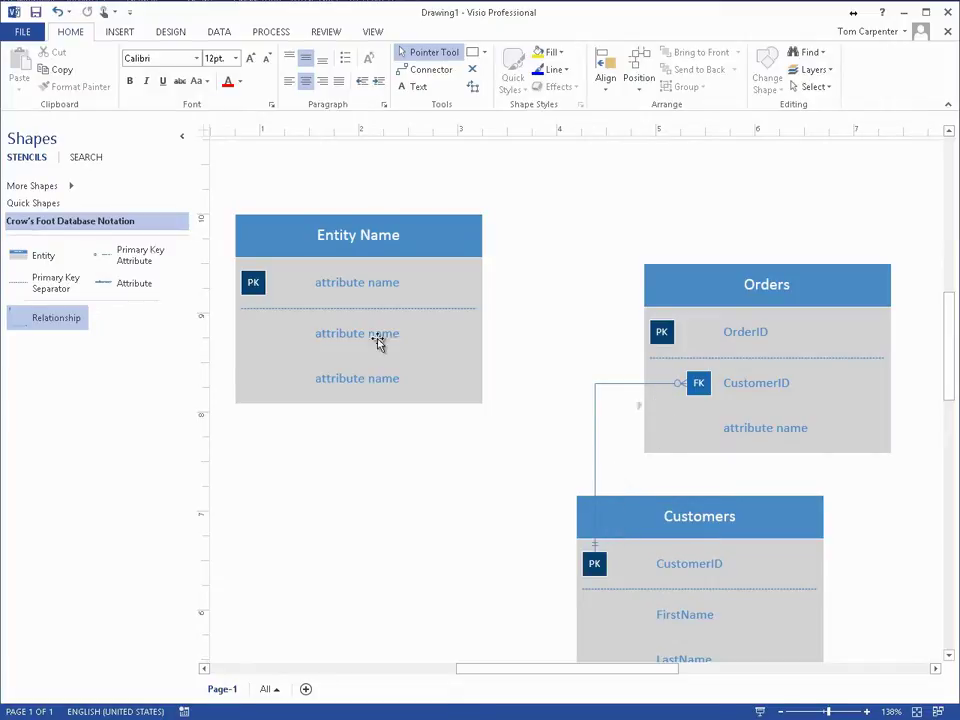
left_click_drag(130, 293, 351, 390)
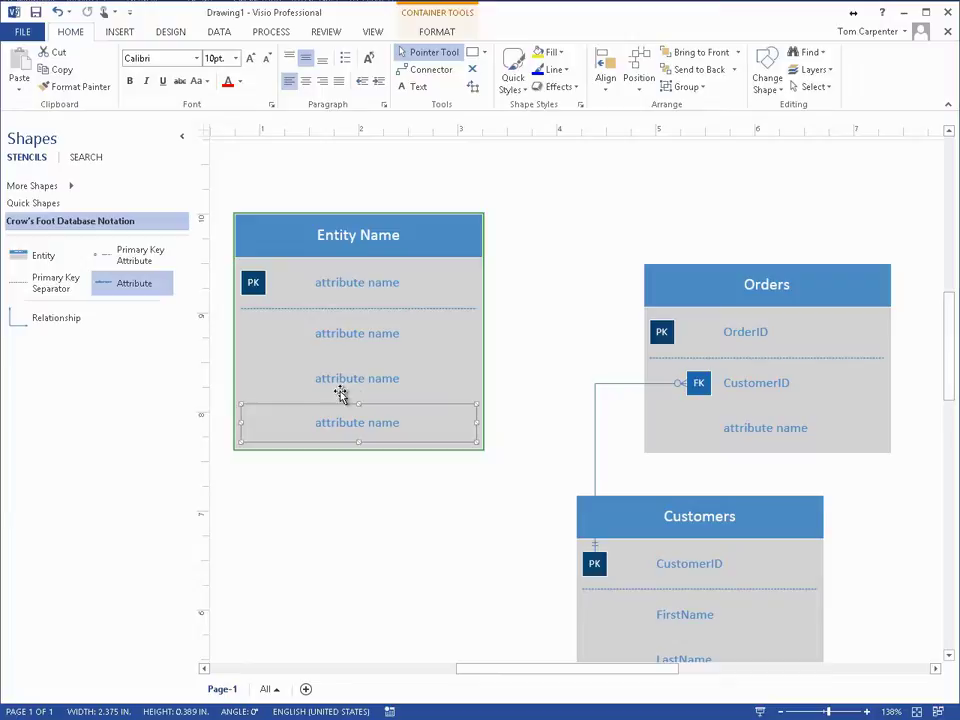
Step: Drop another Attribute row at the bottom of the Entity Name entity
left_click_drag(122, 281, 338, 456)
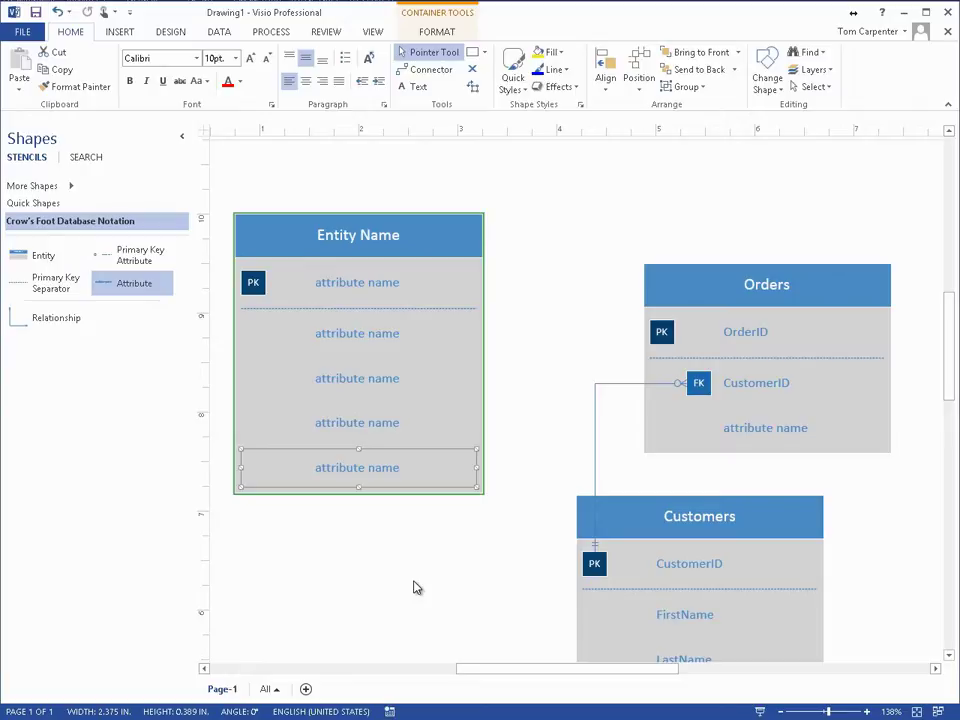